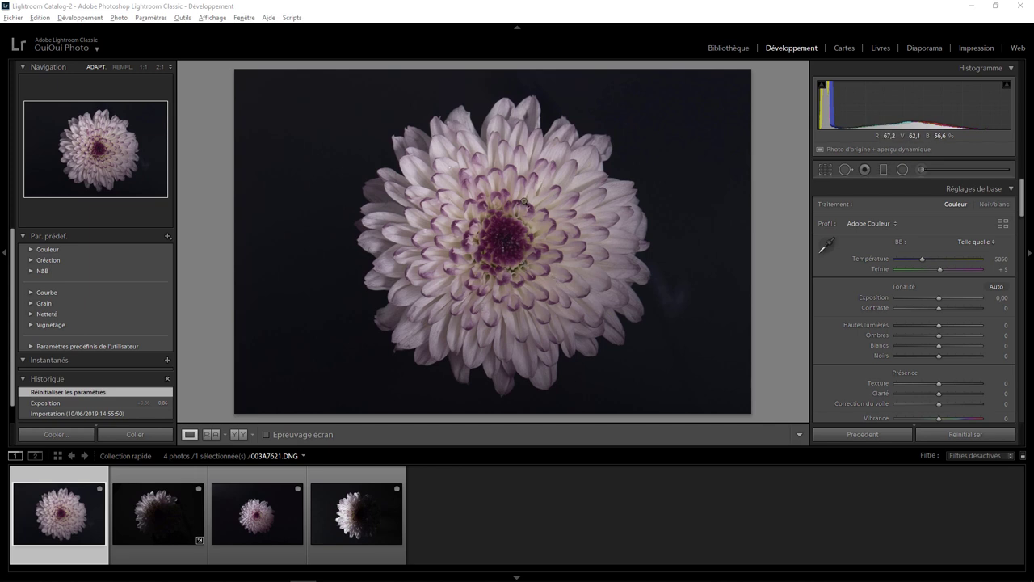
Step: Open 003A7539.DNG, comparing it briefly with the large chrysanthemum shot
{"action": "left_click", "coordinate": [259, 521]}
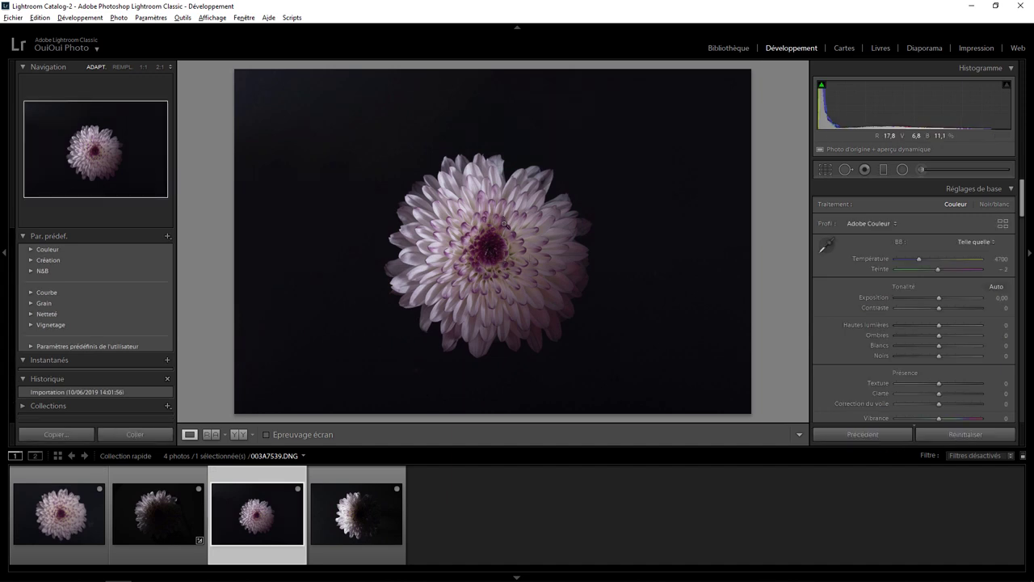
{"action": "left_click", "coordinate": [61, 520]}
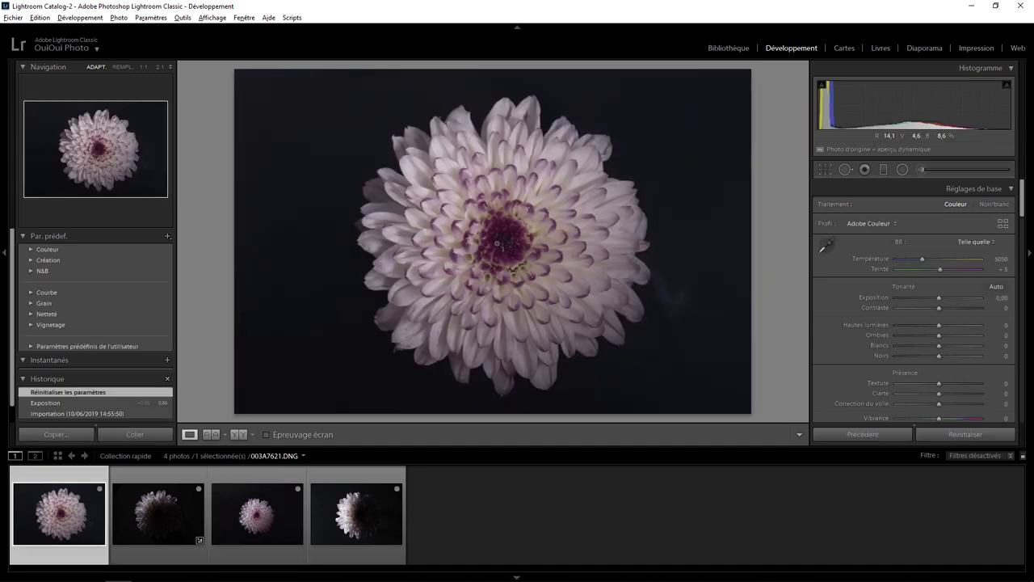
{"action": "left_click", "coordinate": [274, 511]}
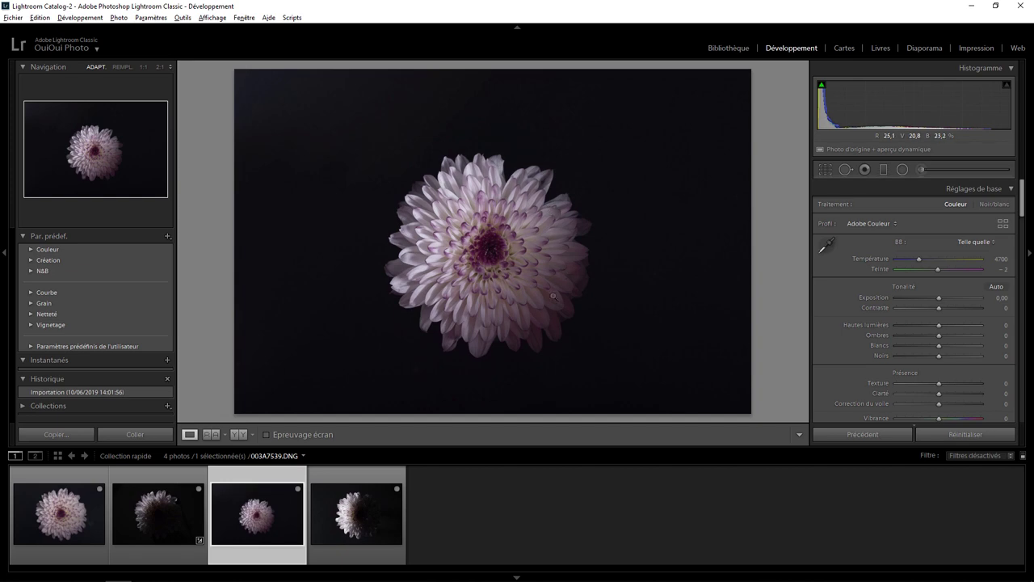
Step: Toggle 003A7539.DNG between 1:1 and fit view to inspect the petal detail
{"action": "left_click", "coordinate": [460, 218]}
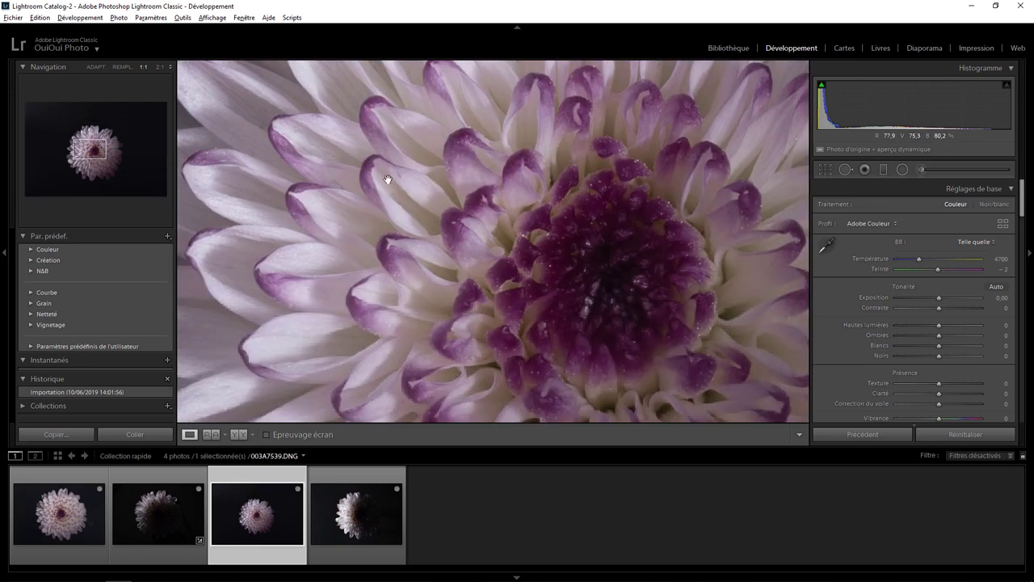
{"action": "left_click", "coordinate": [409, 223]}
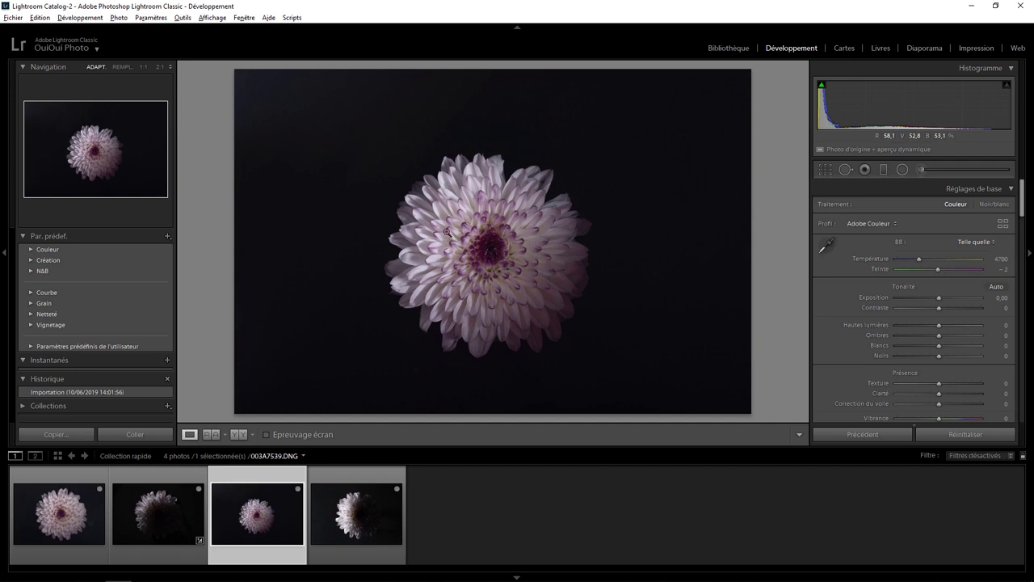
{"action": "left_click", "coordinate": [444, 232]}
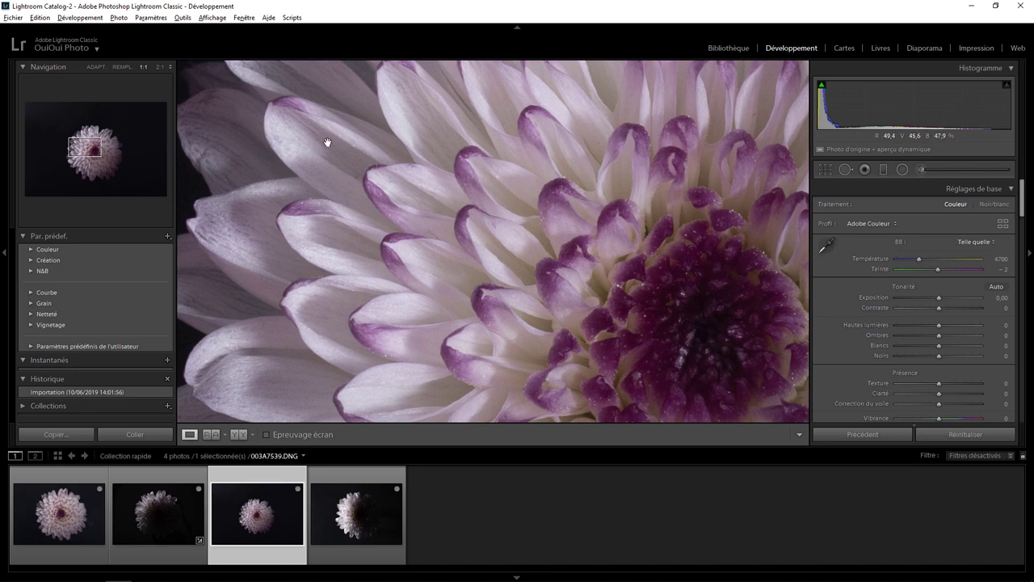
{"action": "left_click", "coordinate": [456, 200]}
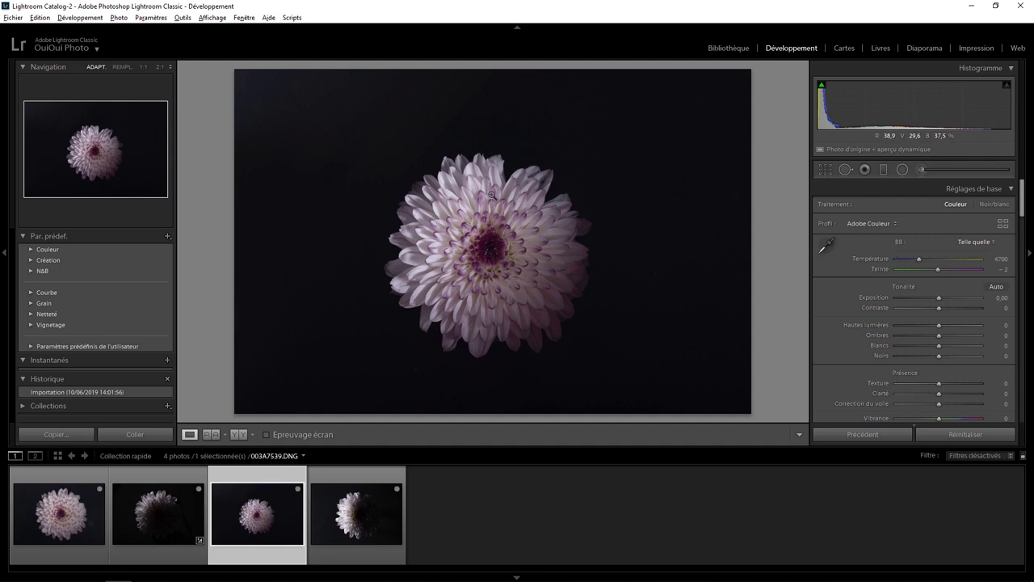
{"action": "left_click", "coordinate": [467, 203]}
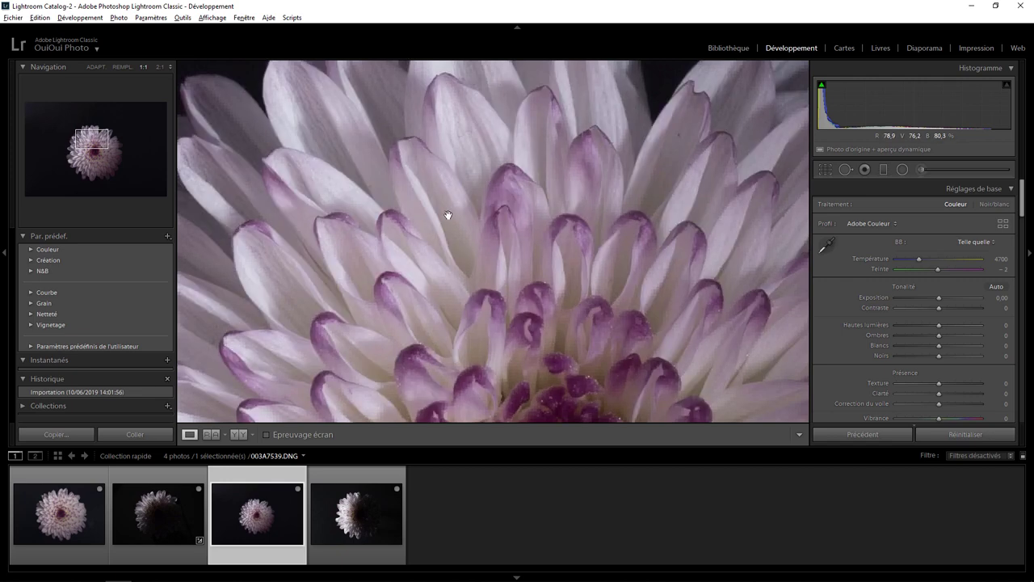
{"action": "left_click", "coordinate": [450, 226]}
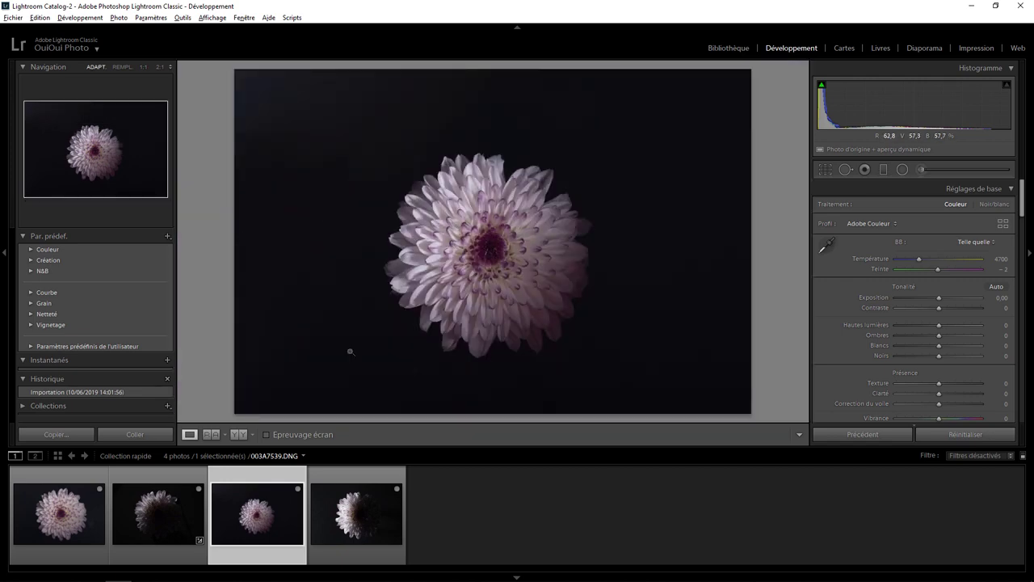
Step: Inspect the dark backlit photo 003A7619.DNG at 1:1 across the petal tips
{"action": "left_click", "coordinate": [165, 505]}
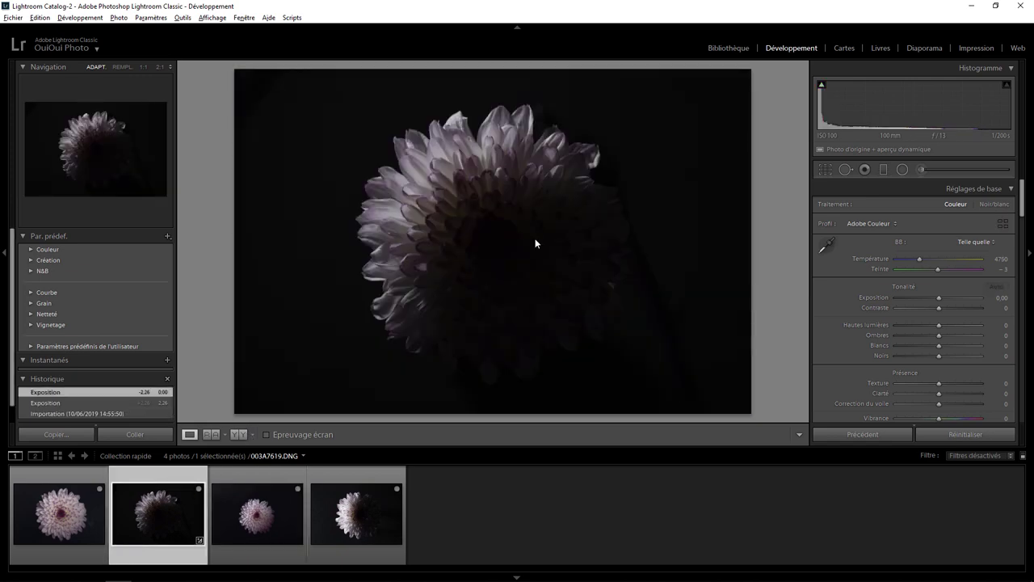
{"action": "left_click", "coordinate": [453, 165]}
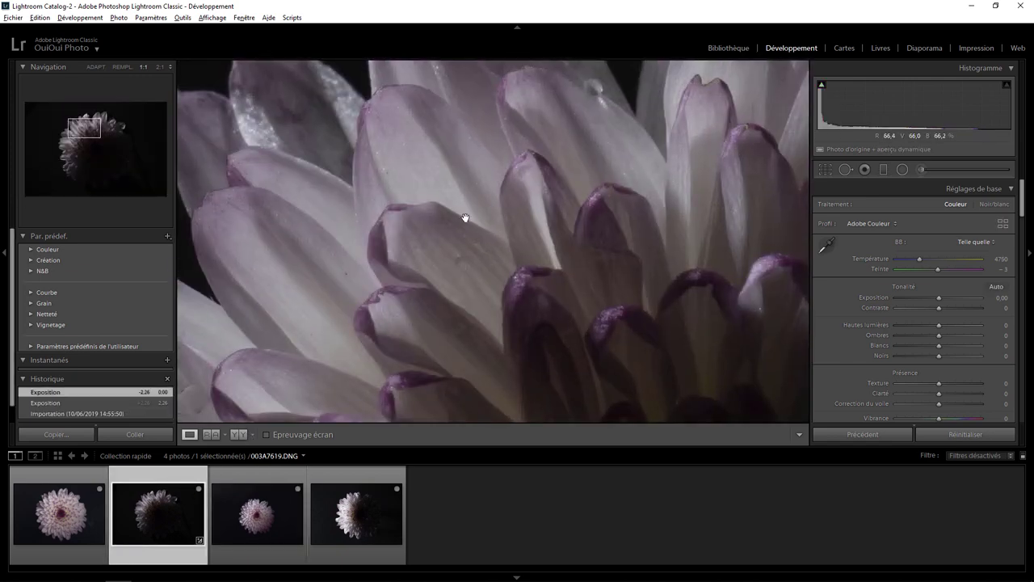
{"action": "left_click_drag", "start_coordinate": [476, 224], "coordinate": [420, 194]}
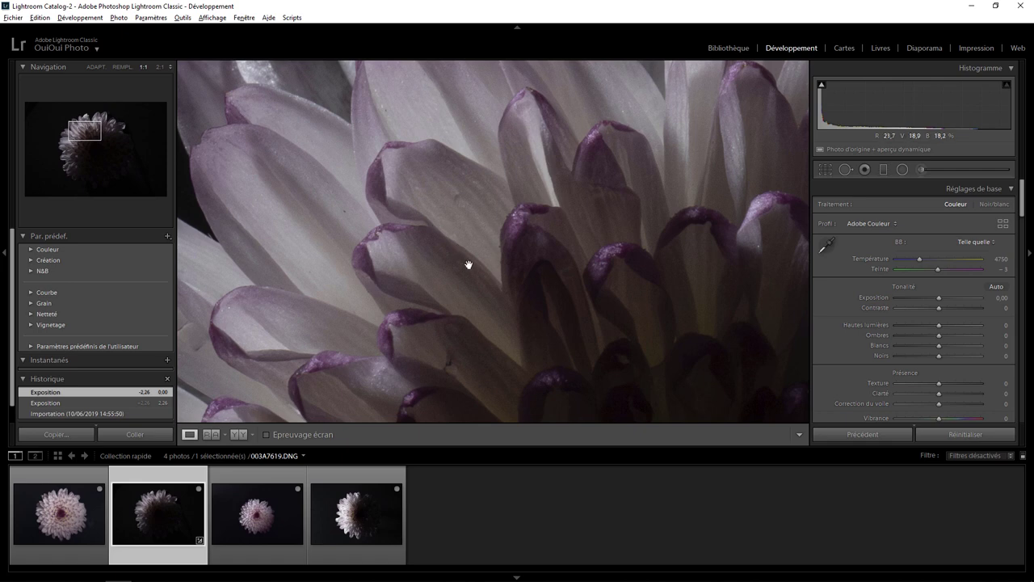
{"action": "left_click", "coordinate": [494, 213]}
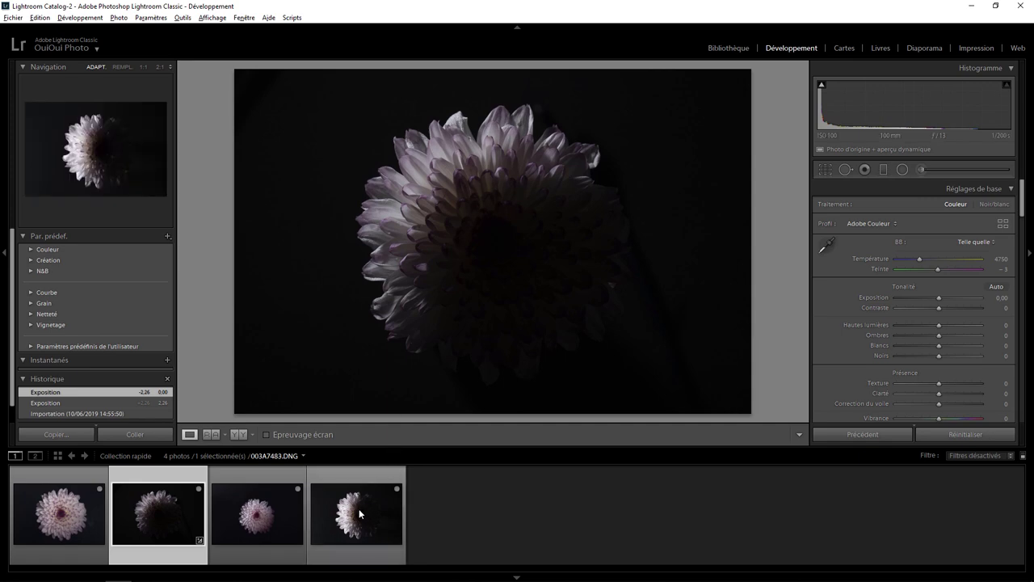
Step: Inspect the side-lit photo 003A7483.DNG at 1:1 for comparison
{"action": "left_click", "coordinate": [356, 509]}
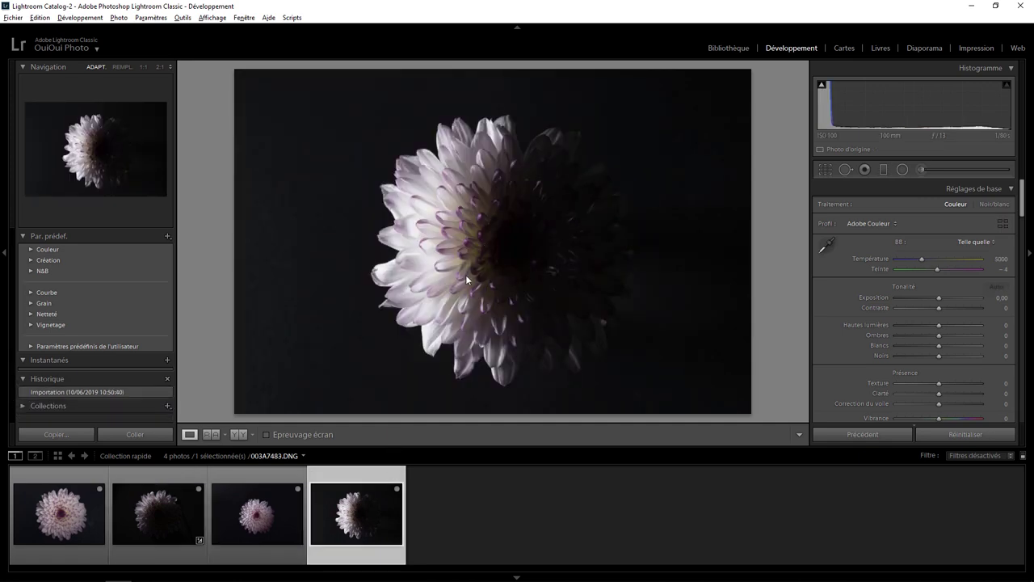
{"action": "left_click", "coordinate": [466, 228]}
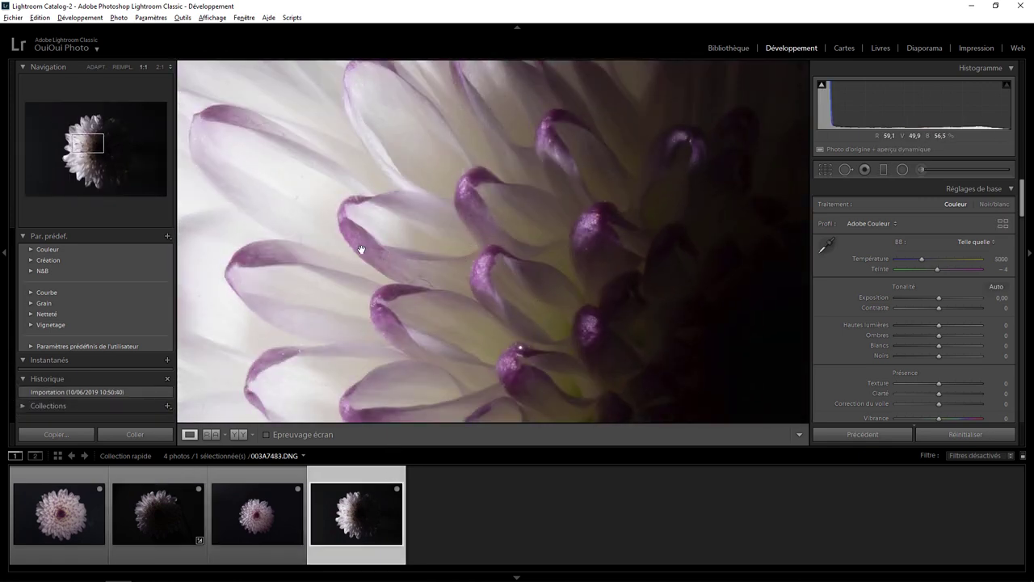
{"action": "left_click", "coordinate": [450, 255]}
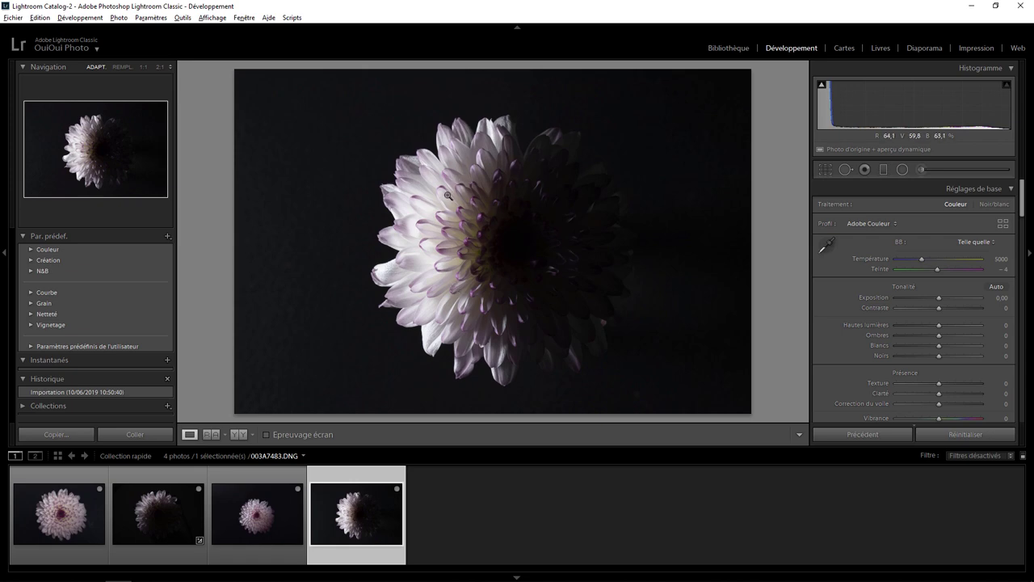
{"action": "left_click", "coordinate": [431, 229]}
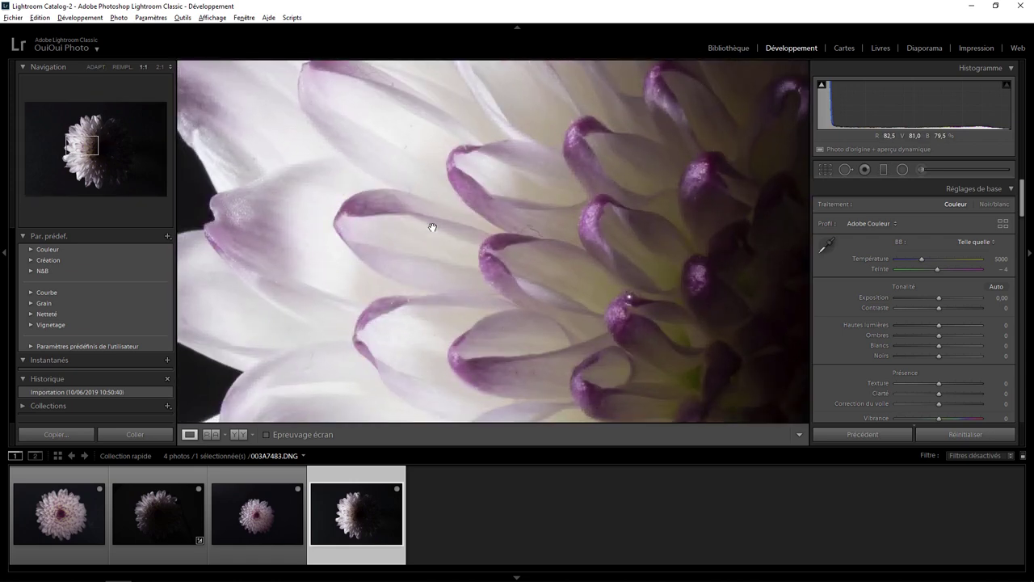
{"action": "left_click", "coordinate": [431, 229]}
Step: Brighten 003A7619.DNG's exposure to about +1.2, then compare with 003A7483.DNG
{"action": "left_click", "coordinate": [159, 507]}
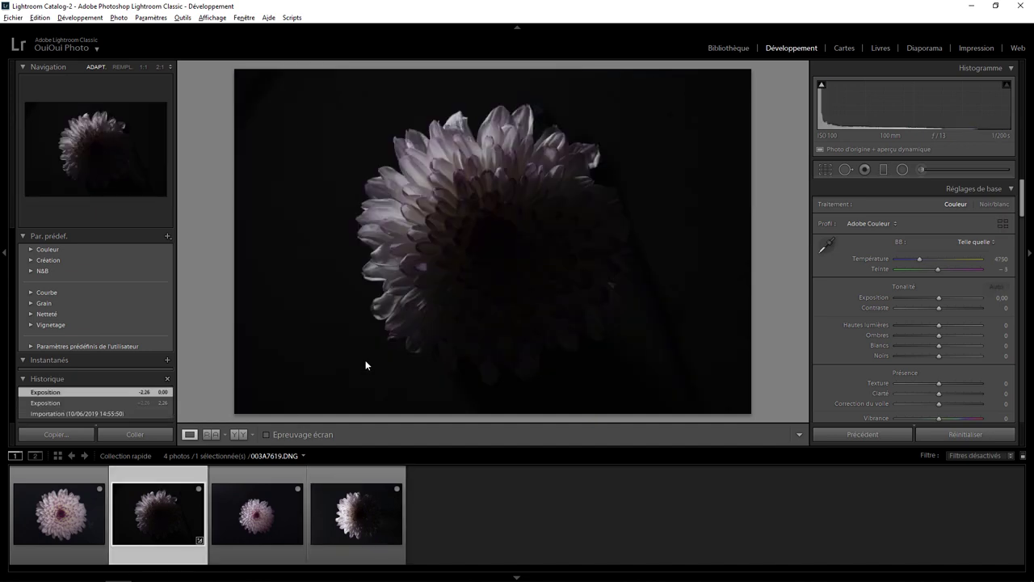
{"action": "left_click", "coordinate": [430, 196]}
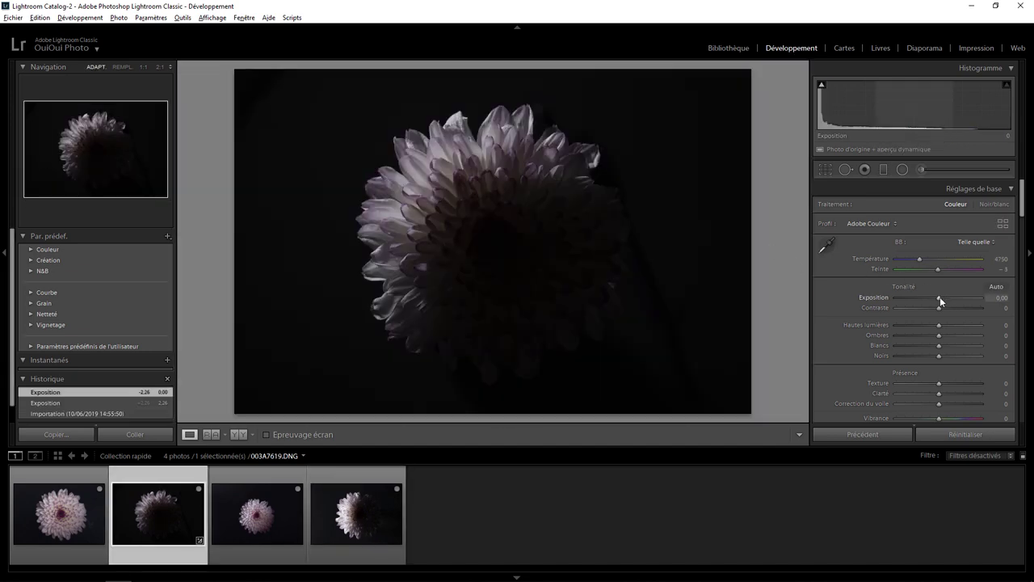
{"action": "left_click_drag", "start_coordinate": [939, 298], "coordinate": [949, 298]}
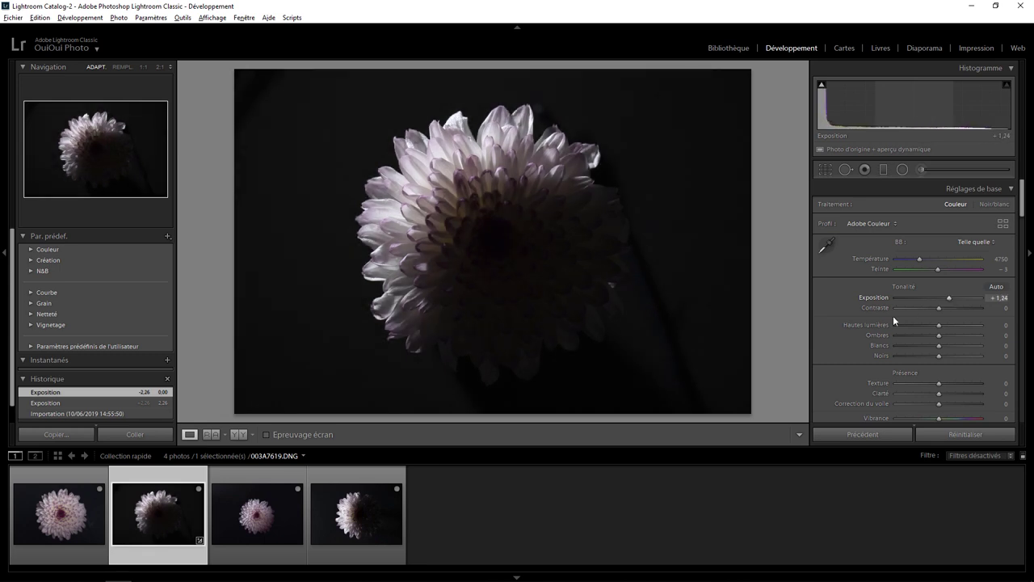
{"action": "left_click", "coordinate": [341, 524]}
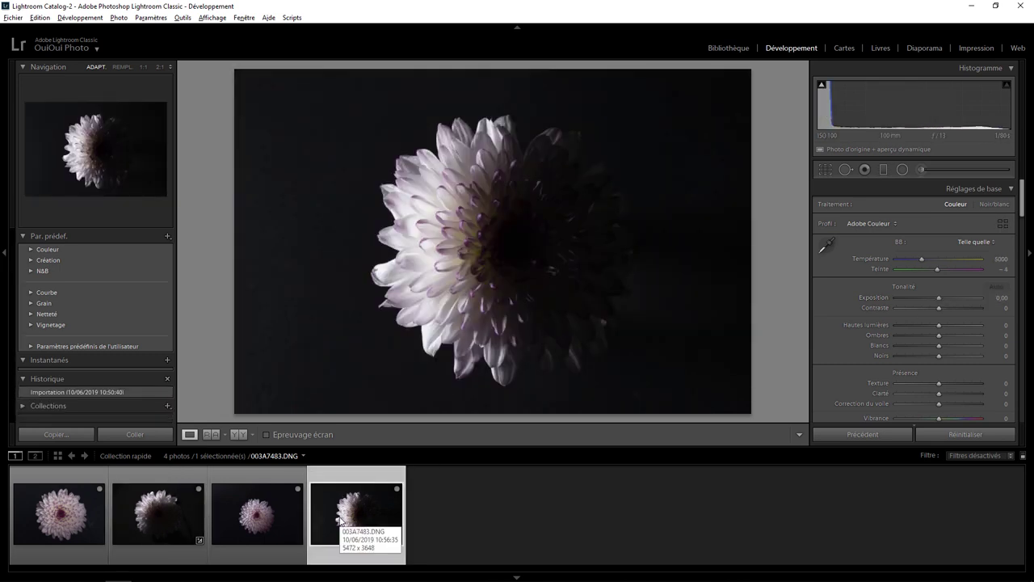
Step: On the backlit chrysanthemum, set Highlights to -30 and Contrast to -16
{"action": "left_click", "coordinate": [157, 518]}
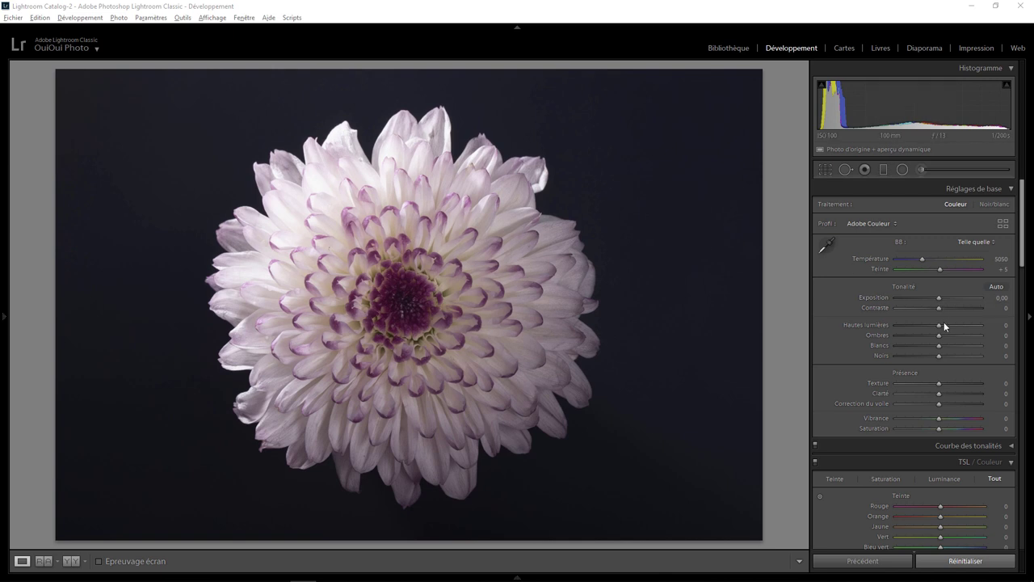
{"action": "left_click_drag", "start_coordinate": [938, 325], "coordinate": [925, 325]}
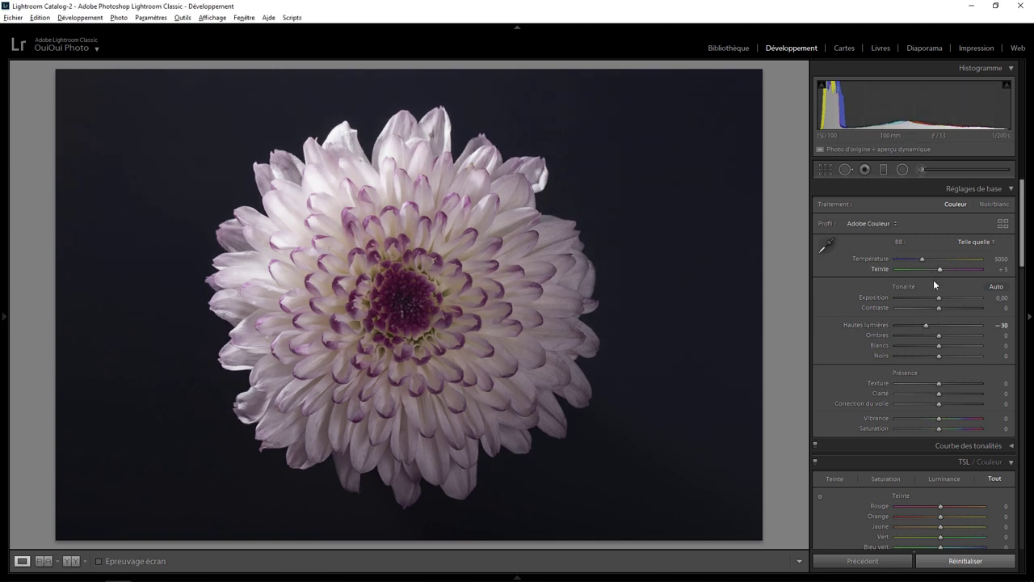
{"action": "left_click_drag", "start_coordinate": [939, 308], "coordinate": [933, 311]}
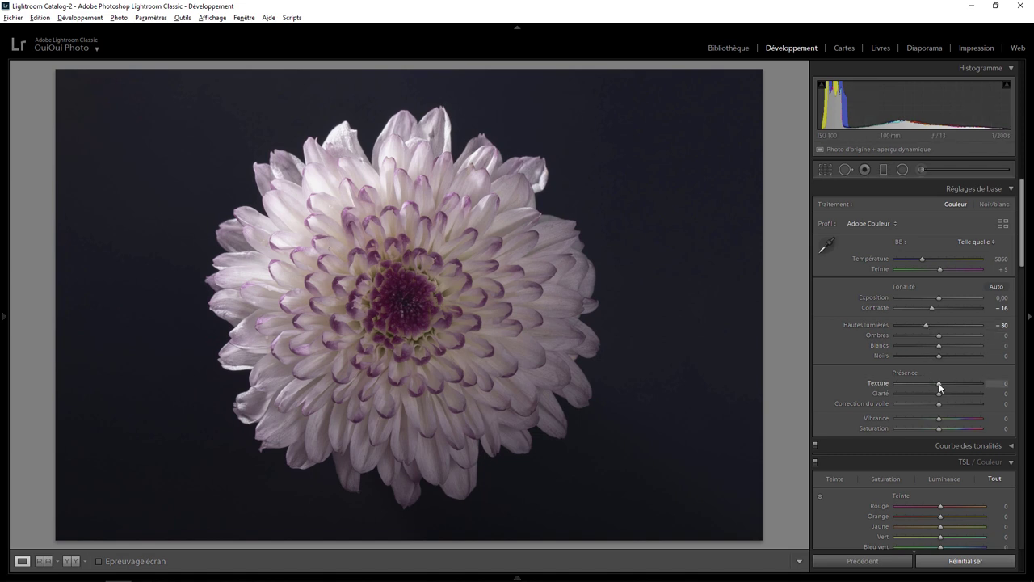
Step: Set Texture to +35, trying Clarity and resetting it to zero
{"action": "left_click_drag", "start_coordinate": [961, 383], "coordinate": [967, 378]}
{"action": "double_click", "coordinate": [953, 378]}
{"action": "mouse_move", "coordinate": [944, 393]}
{"action": "left_mouse_down"}
{"action": "mouse_move", "coordinate": [965, 395]}
{"action": "mouse_move", "coordinate": [937, 382]}
{"action": "mouse_move", "coordinate": [952, 383]}
{"action": "left_mouse_up"}
{"action": "double_click", "coordinate": [964, 394]}
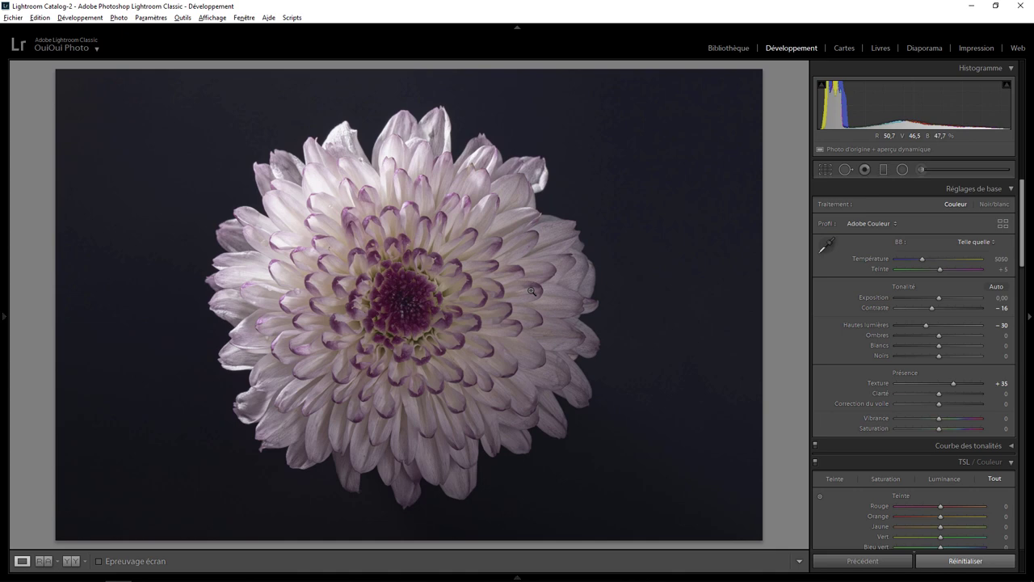
Step: Draw an inverted radial mask with effects reset, rotated and centred on the flower's heart
{"action": "left_click", "coordinate": [902, 170]}
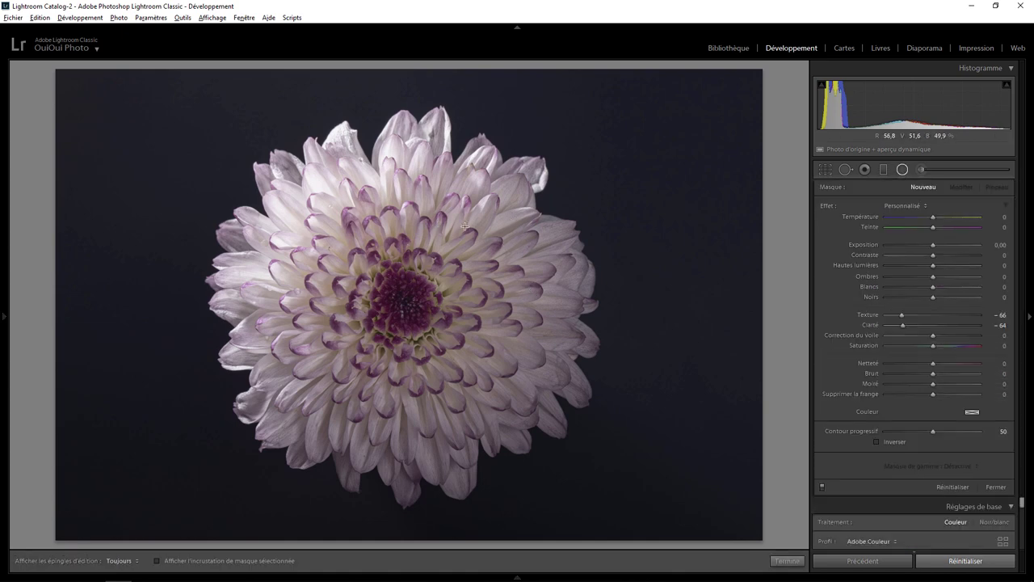
{"action": "mouse_move", "coordinate": [451, 242]}
{"action": "left_mouse_down"}
{"action": "mouse_move", "coordinate": [366, 344]}
{"action": "mouse_move", "coordinate": [352, 388]}
{"action": "left_mouse_up"}
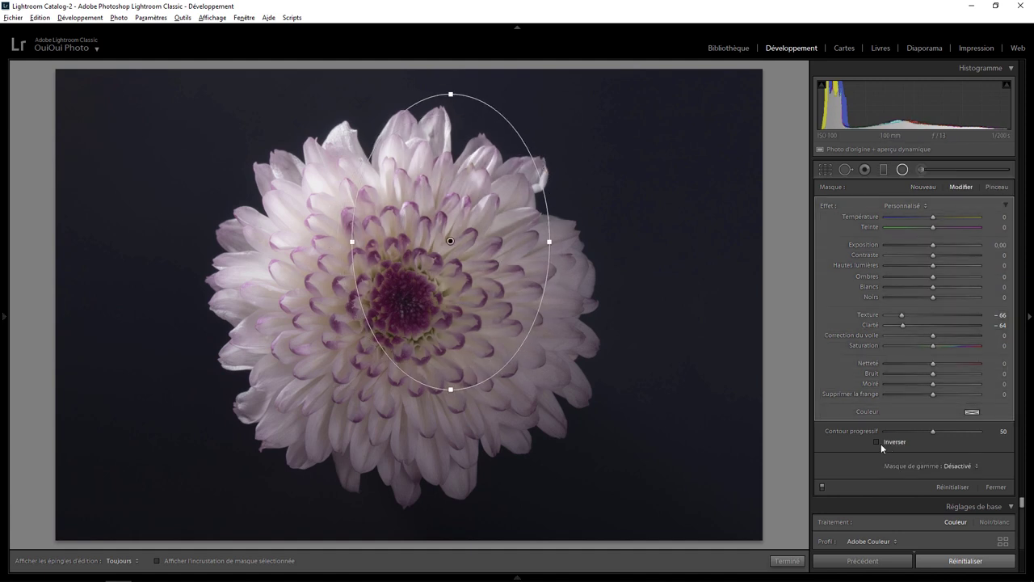
{"action": "double_click", "coordinate": [827, 208]}
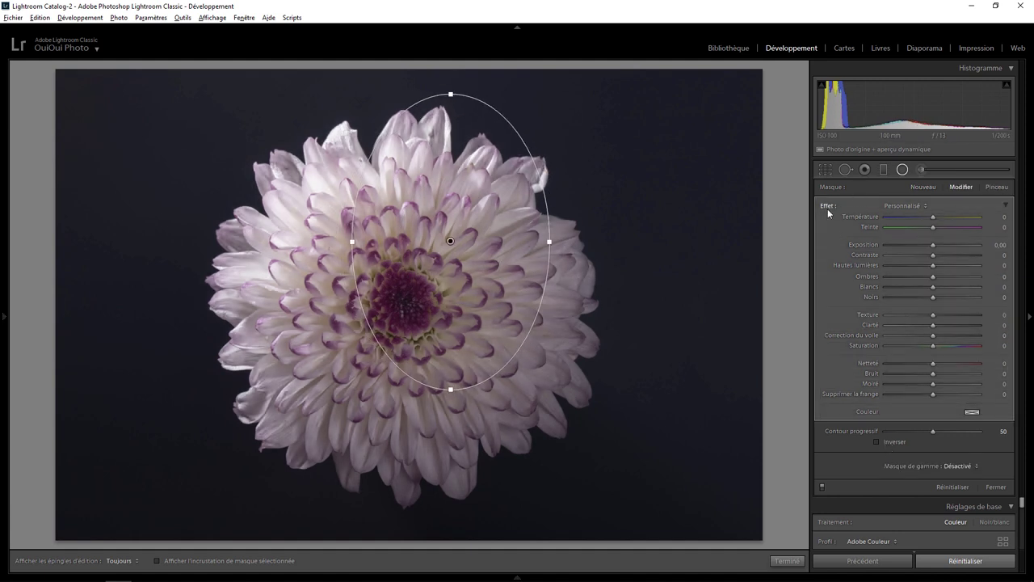
{"action": "left_click", "coordinate": [877, 441]}
{"action": "left_click_drag", "start_coordinate": [552, 180], "coordinate": [566, 220]}
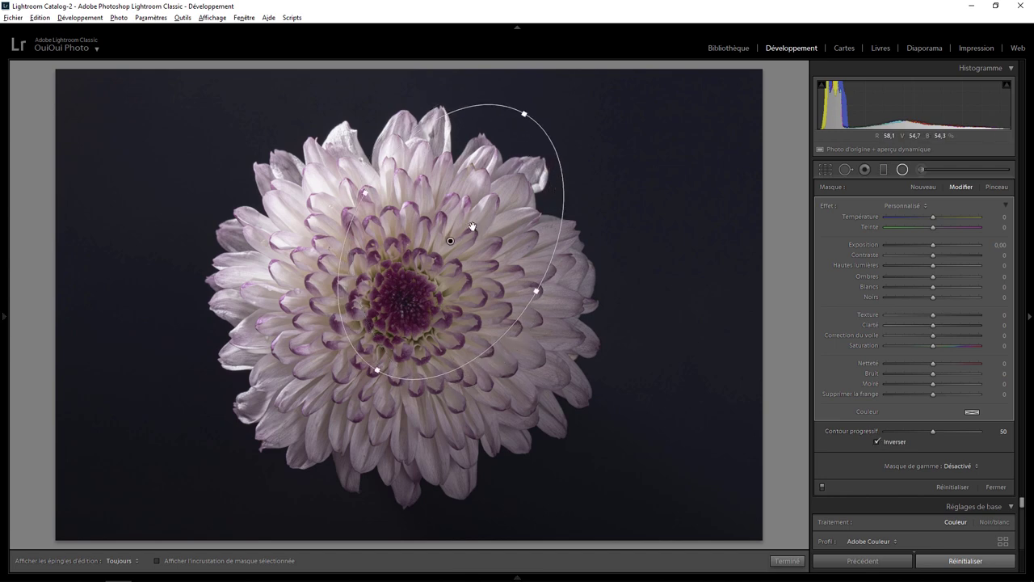
{"action": "left_click_drag", "start_coordinate": [442, 267], "coordinate": [418, 307]}
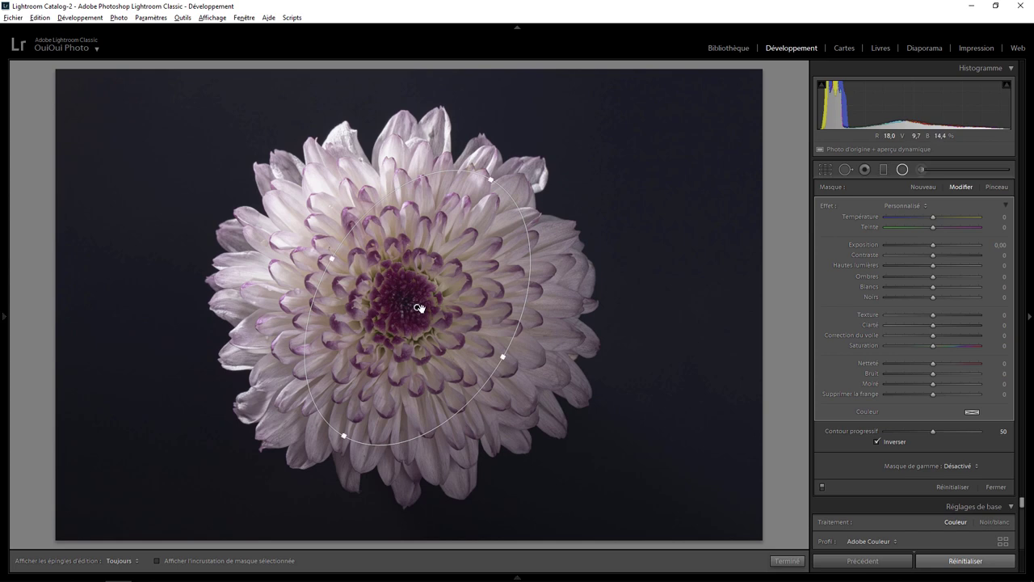
Step: Give the radial mask Exposure 0.67 and Highlights 20, widening the ellipse slightly
{"action": "left_click", "coordinate": [940, 244]}
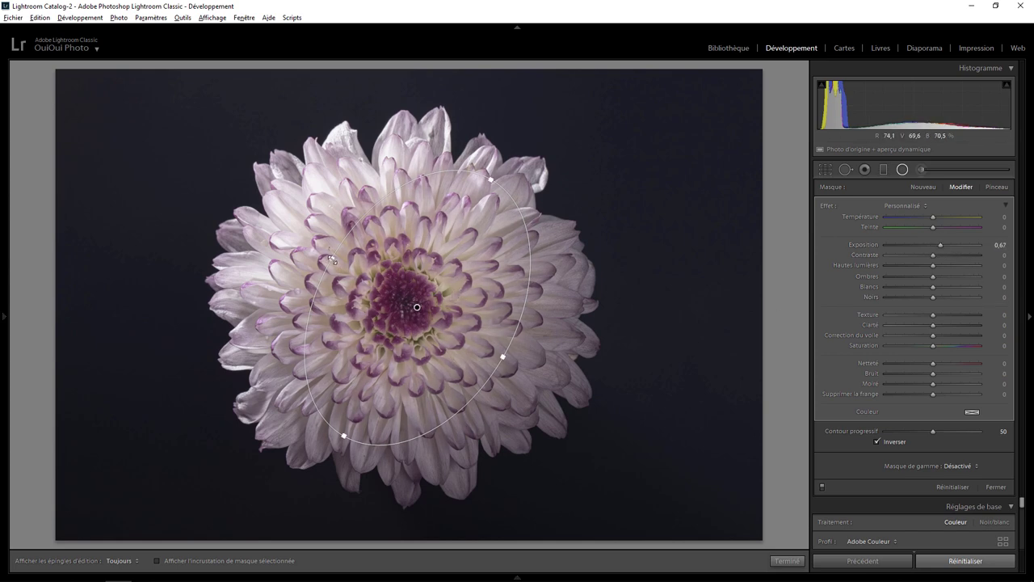
{"action": "left_click_drag", "start_coordinate": [331, 259], "coordinate": [322, 255]}
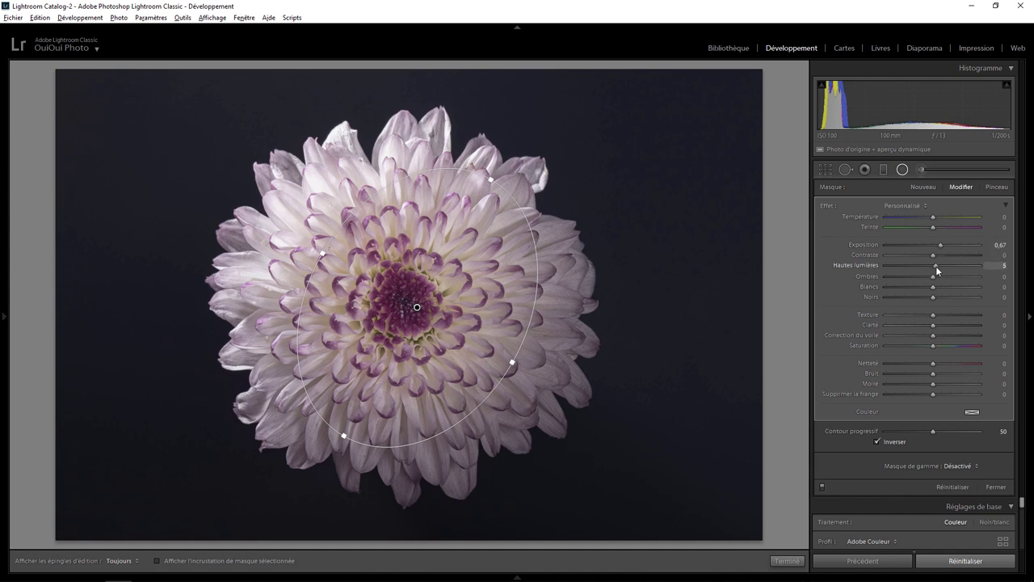
{"action": "left_click_drag", "start_coordinate": [936, 266], "coordinate": [943, 266]}
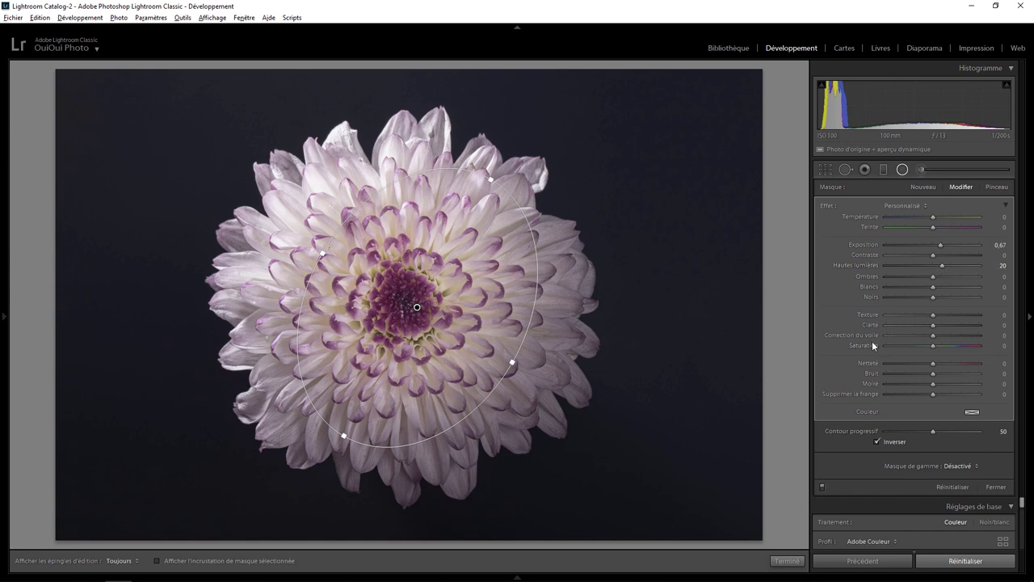
{"action": "left_click", "coordinate": [923, 187]}
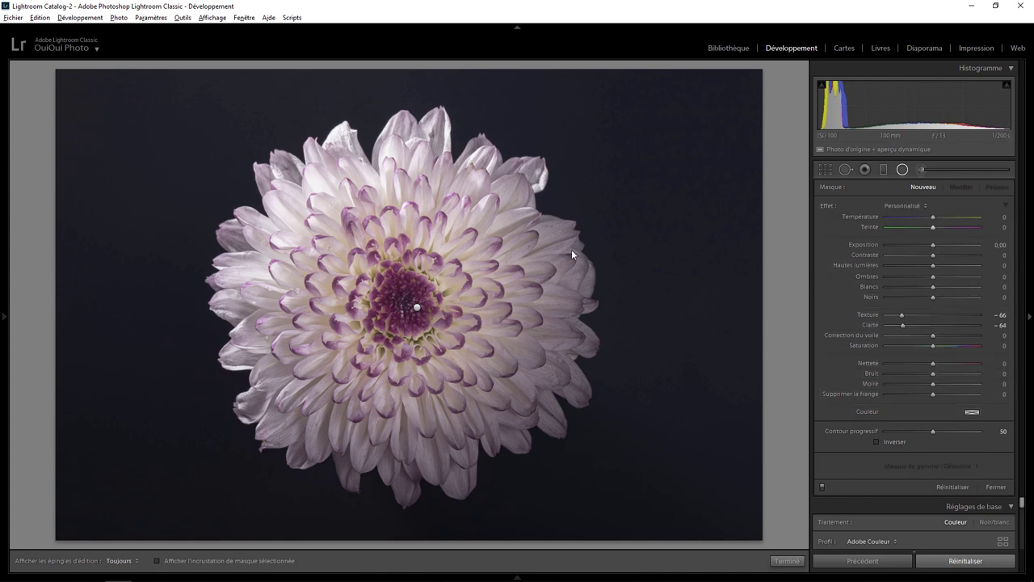
Step: Add a small inverted radial mask on the purple core at Exposure 0.49, then close masking
{"action": "left_click_drag", "start_coordinate": [402, 298], "coordinate": [437, 334]}
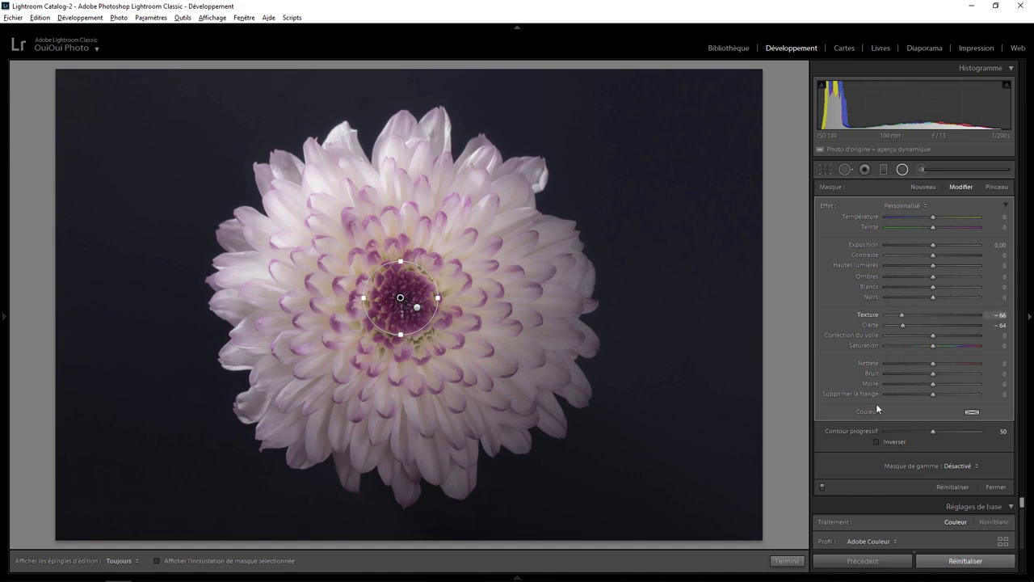
{"action": "left_click", "coordinate": [877, 442]}
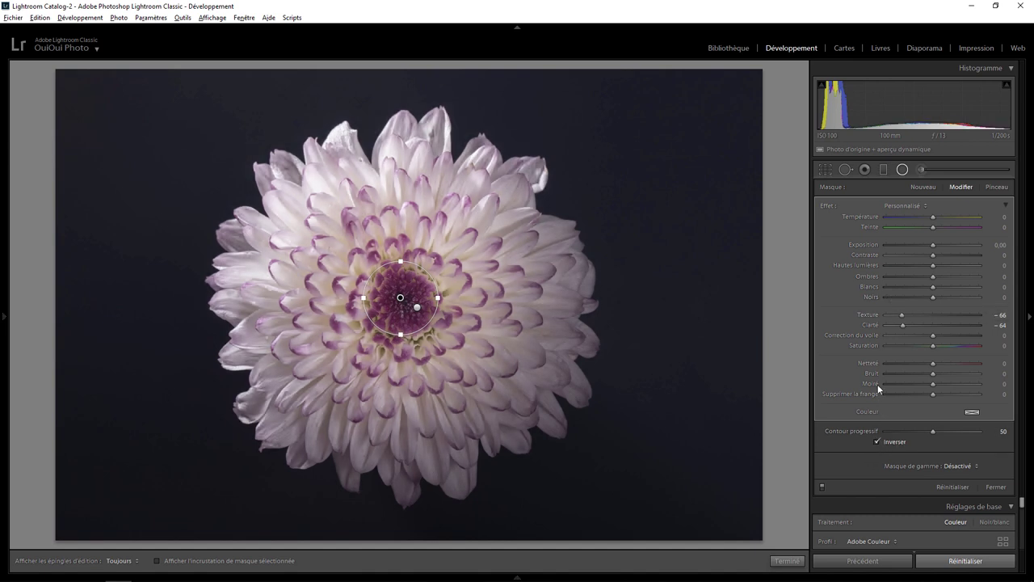
{"action": "double_click", "coordinate": [823, 207]}
{"action": "left_click_drag", "start_coordinate": [931, 243], "coordinate": [936, 244]}
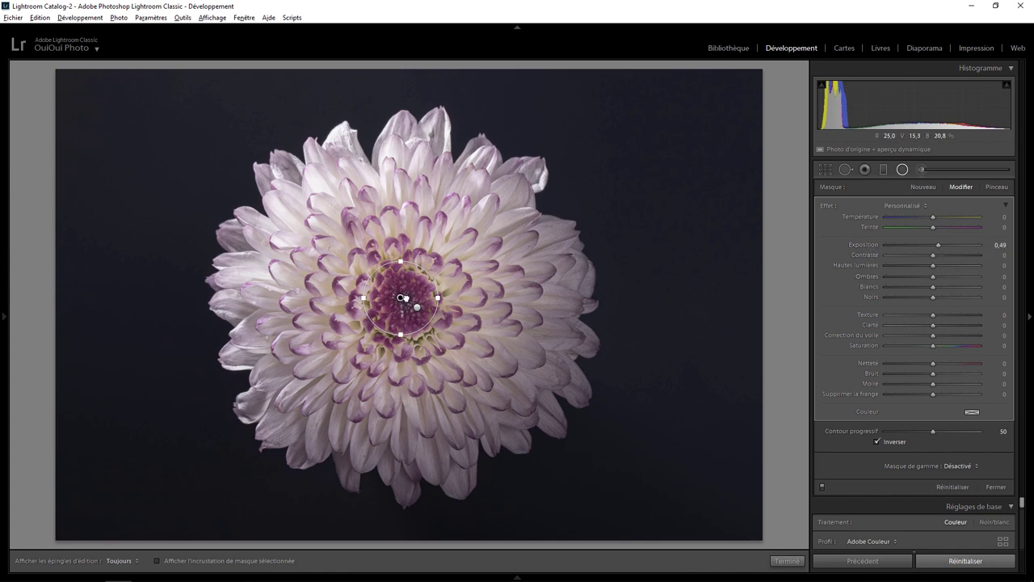
{"action": "left_click_drag", "start_coordinate": [404, 298], "coordinate": [402, 301]}
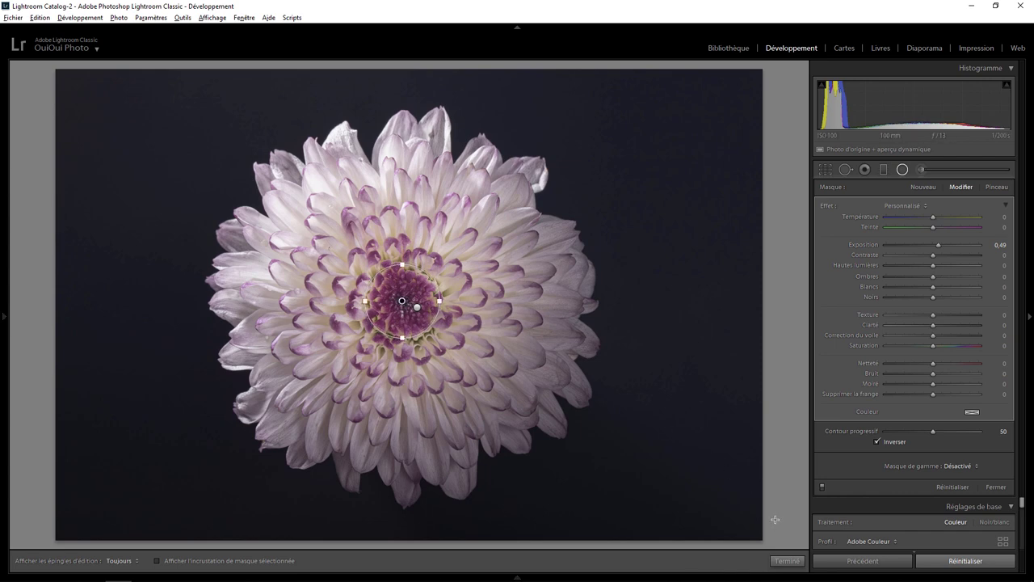
{"action": "left_click", "coordinate": [788, 561]}
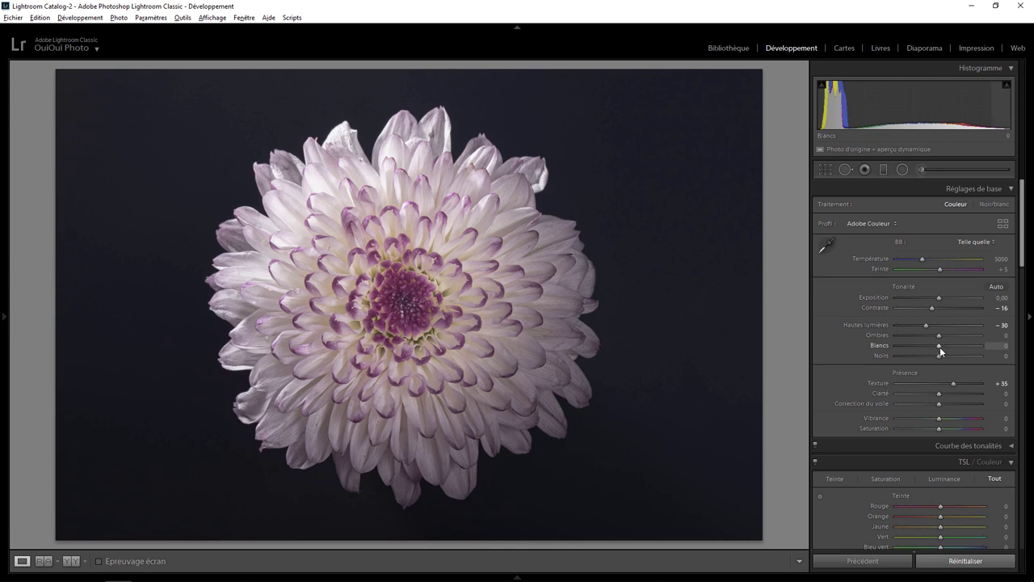
Step: Raise Whites to +28 to brighten the chrysanthemum's petals globally
{"action": "left_click_drag", "start_coordinate": [940, 347], "coordinate": [952, 346]}
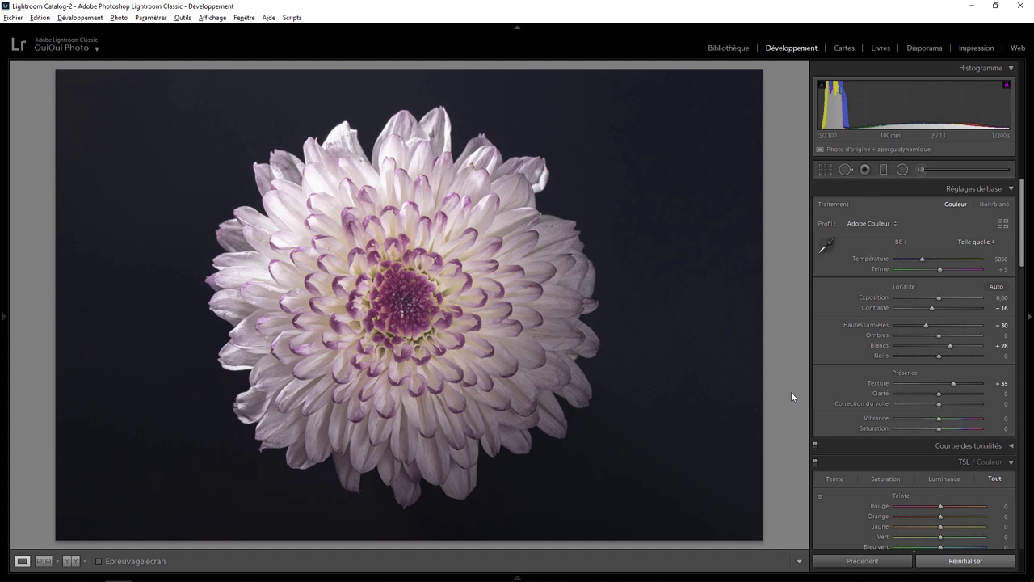
Step: Brush the upper petals with an enlarged brush, Texture and Clarity reset, and Contrast -38
{"action": "left_click", "coordinate": [923, 169]}
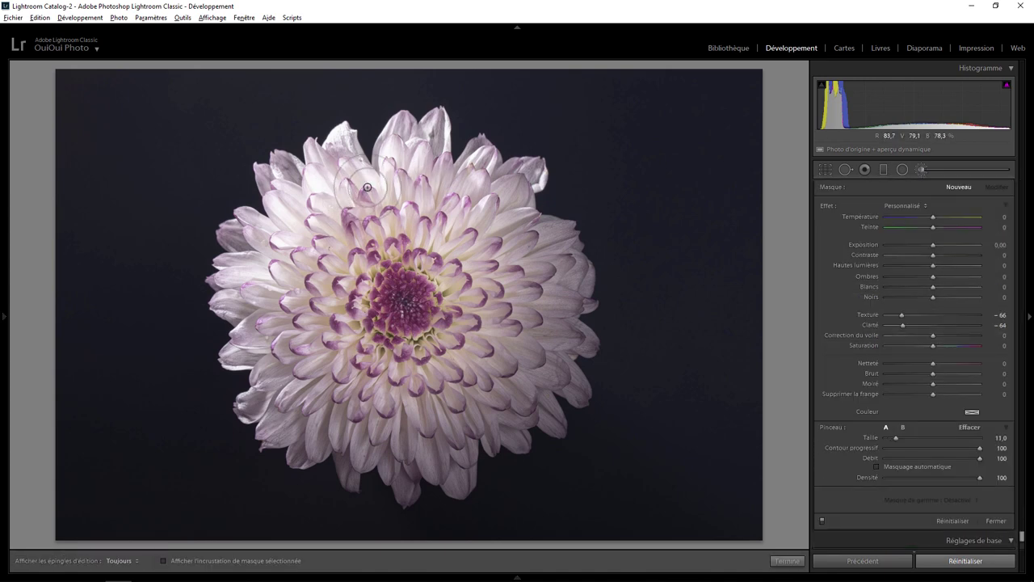
{"action": "key", "text": "h"}
{"action": "scroll", "coordinate": [289, 282], "scroll_direction": "up", "scroll_amount": 2}
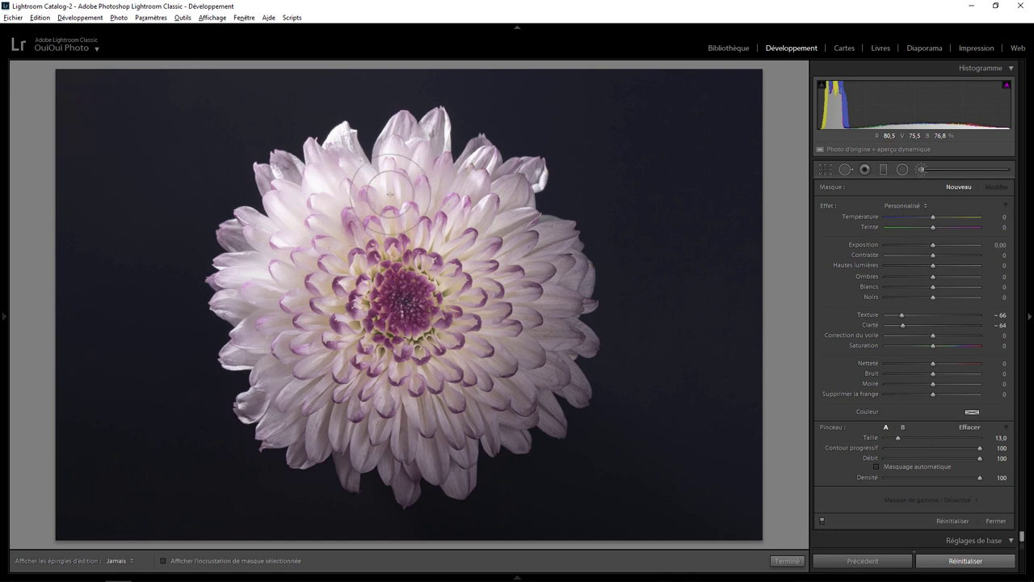
{"action": "left_click", "coordinate": [403, 173]}
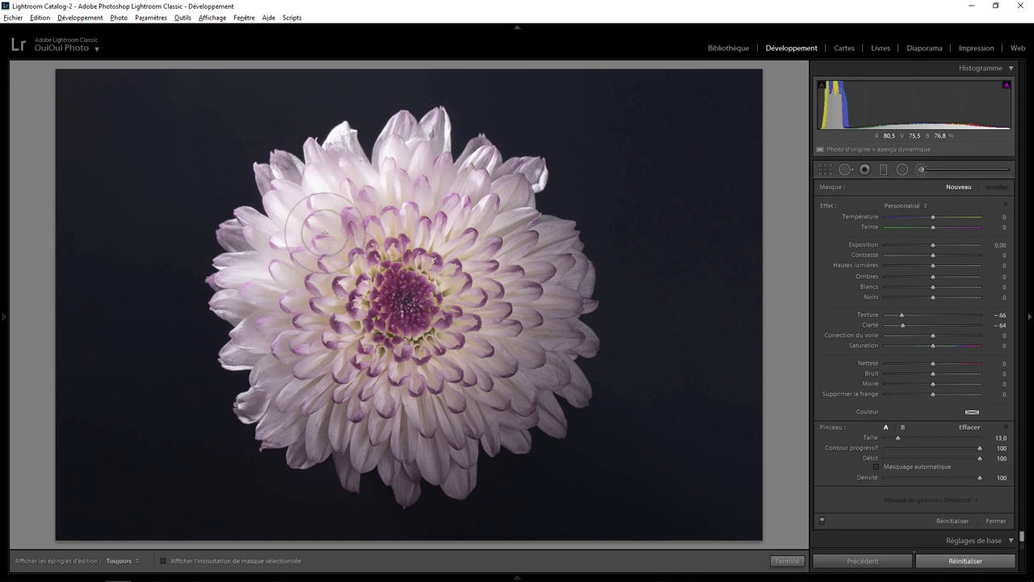
{"action": "double_click", "coordinate": [833, 204]}
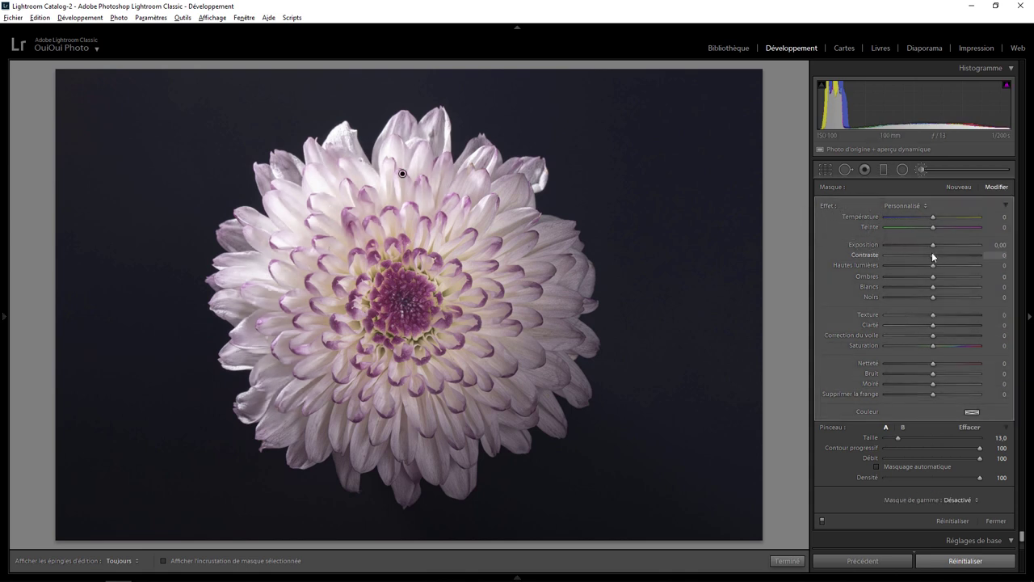
{"action": "mouse_move", "coordinate": [933, 256]}
{"action": "left_mouse_down"}
{"action": "mouse_move", "coordinate": [903, 256]}
{"action": "mouse_move", "coordinate": [966, 254]}
{"action": "mouse_move", "coordinate": [915, 256]}
{"action": "left_mouse_up"}
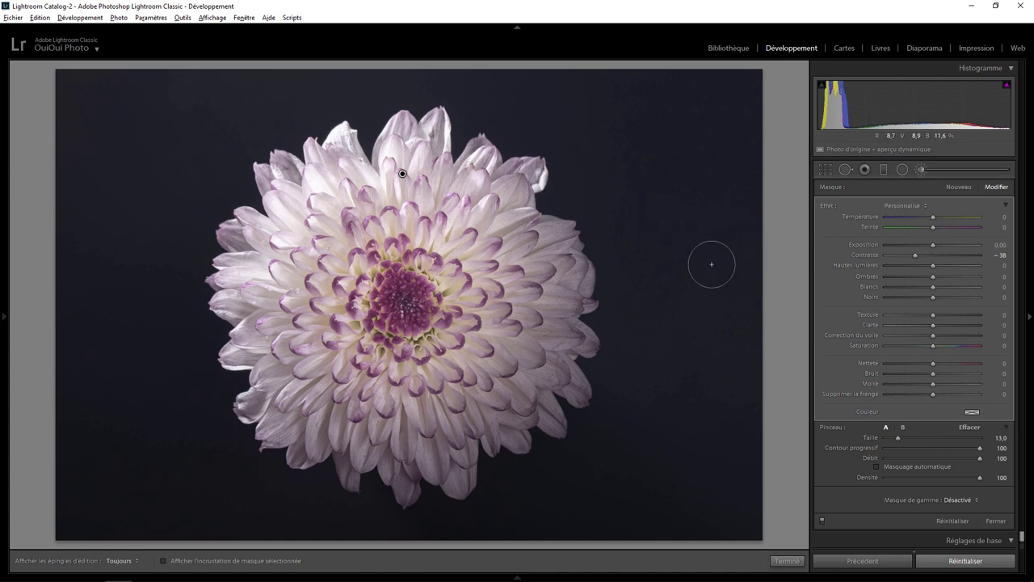
Step: Heal the lower-left petal-tip blemish, sampling the source from a clean nearby petal tip
{"action": "left_click", "coordinate": [787, 560]}
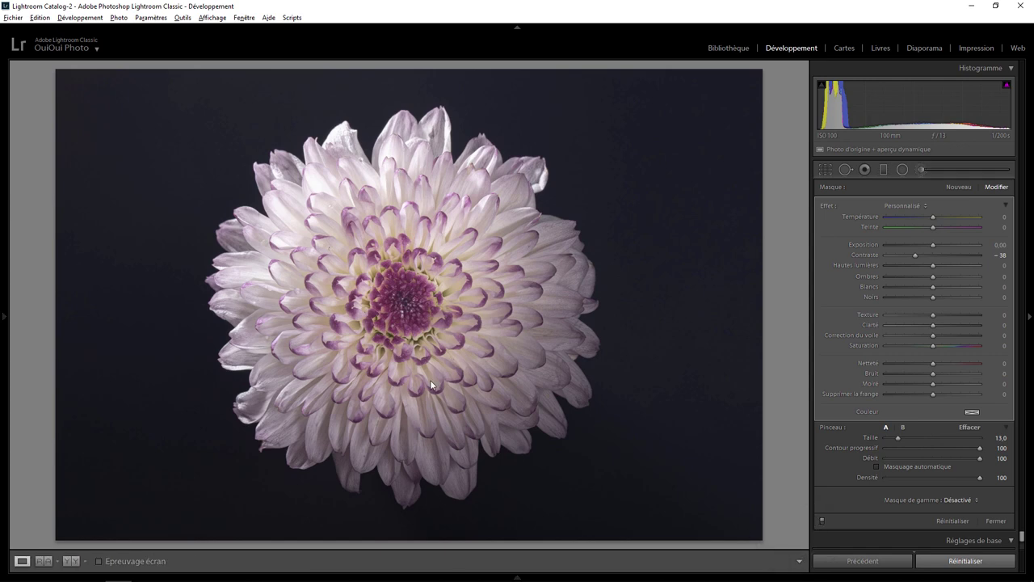
{"action": "left_click", "coordinate": [283, 409]}
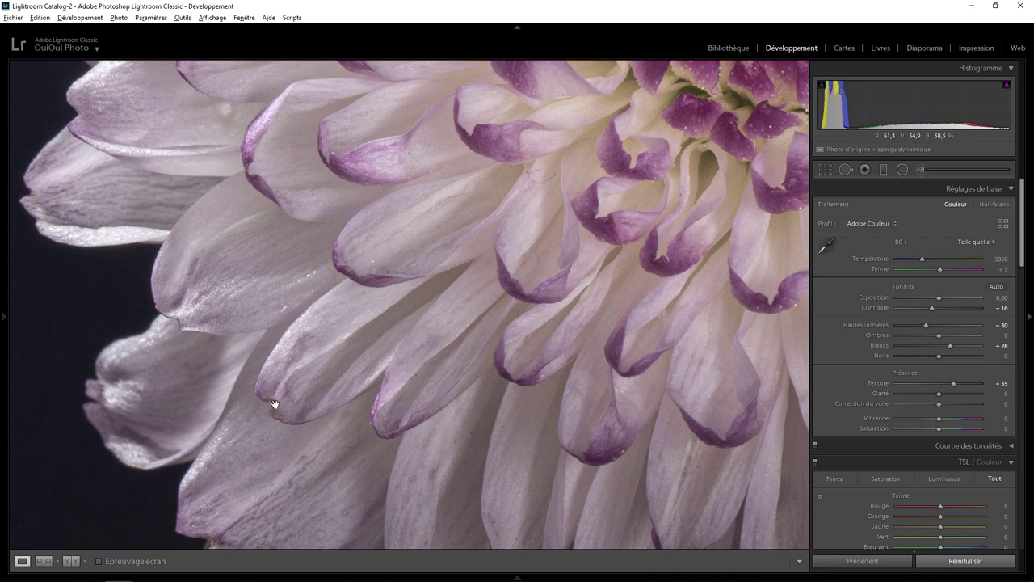
{"action": "left_click", "coordinate": [845, 169]}
{"action": "scroll", "coordinate": [274, 402], "scroll_direction": "down", "scroll_amount": 2}
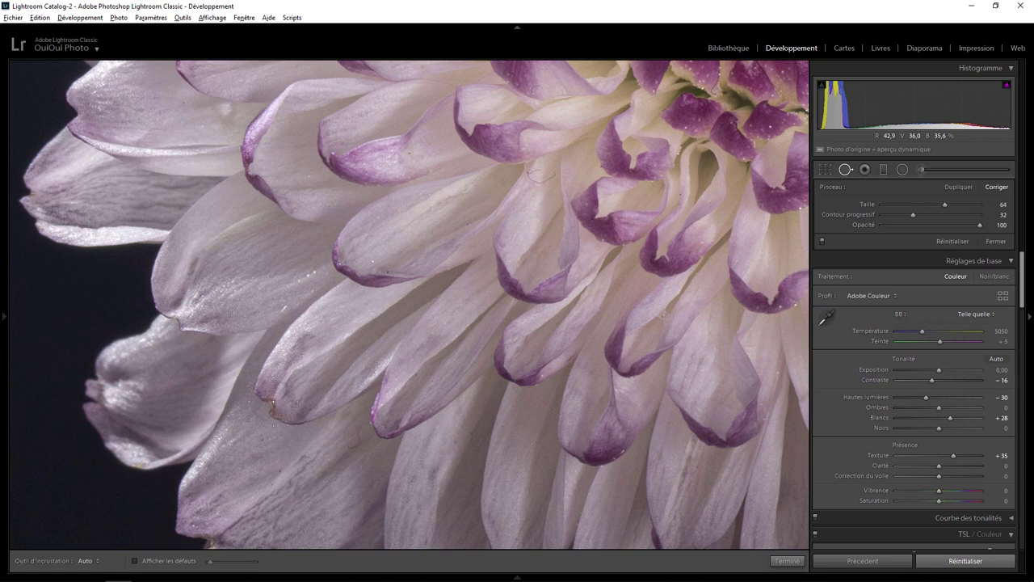
{"action": "left_click_drag", "start_coordinate": [274, 403], "coordinate": [386, 422]}
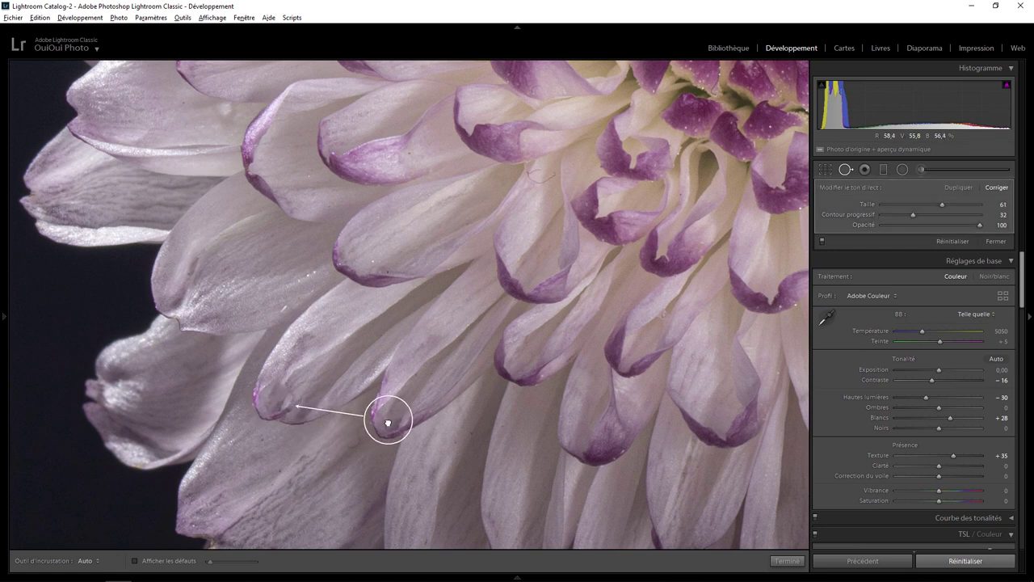
{"action": "mouse_move", "coordinate": [386, 422]}
{"action": "left_mouse_down"}
{"action": "mouse_move", "coordinate": [519, 379]}
{"action": "mouse_move", "coordinate": [522, 363]}
{"action": "mouse_move", "coordinate": [506, 358]}
{"action": "mouse_move", "coordinate": [510, 367]}
{"action": "left_mouse_up"}
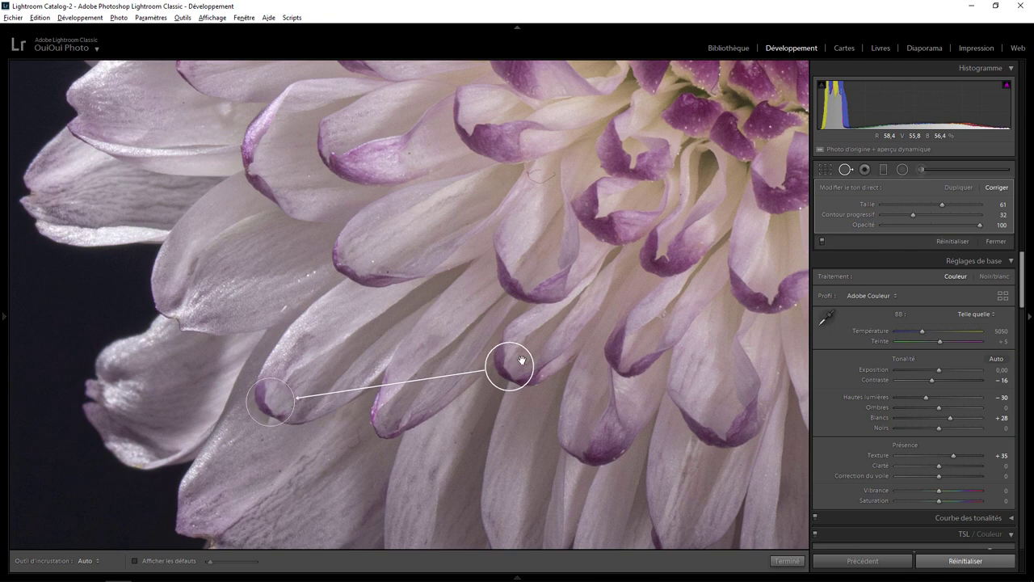
{"action": "left_click_drag", "start_coordinate": [509, 368], "coordinate": [508, 365]}
Step: Pan the zoomed view toward the flower's centre and close the spot removal tool
{"action": "left_click_drag", "start_coordinate": [647, 168], "coordinate": [408, 328]}
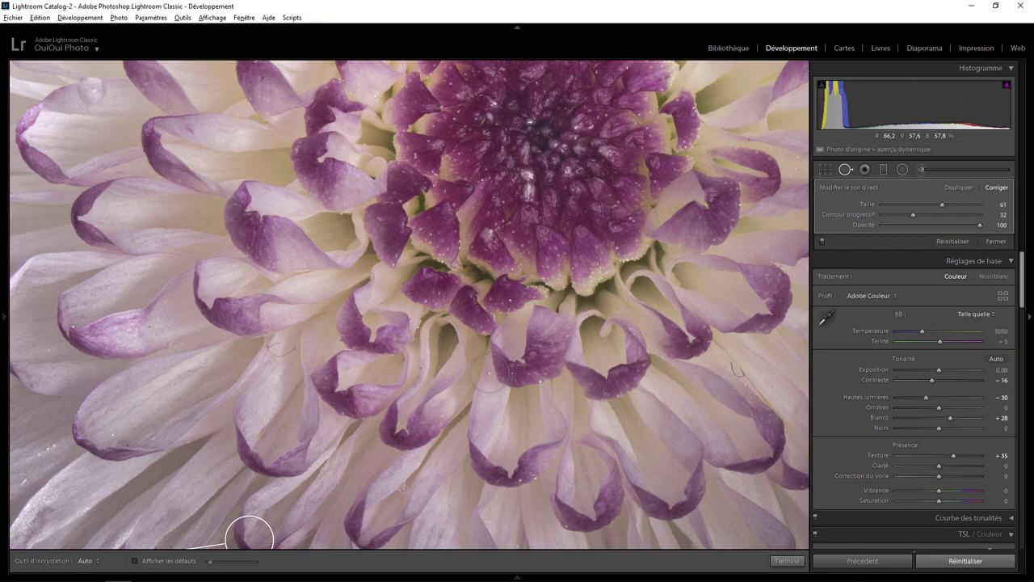
{"action": "left_click_drag", "start_coordinate": [735, 338], "coordinate": [510, 372]}
{"action": "left_click_drag", "start_coordinate": [622, 249], "coordinate": [611, 340]}
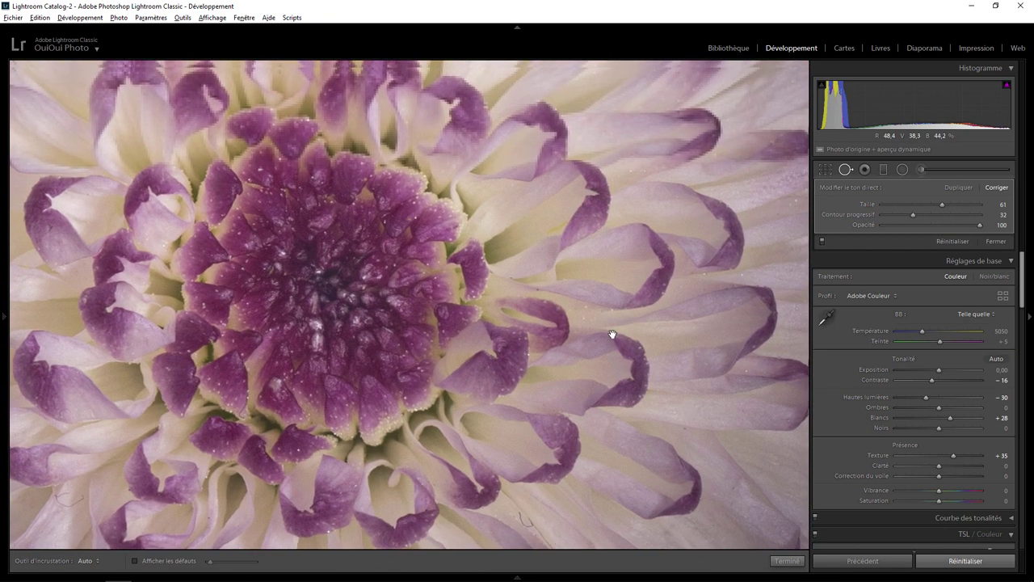
{"action": "left_click", "coordinate": [398, 212]}
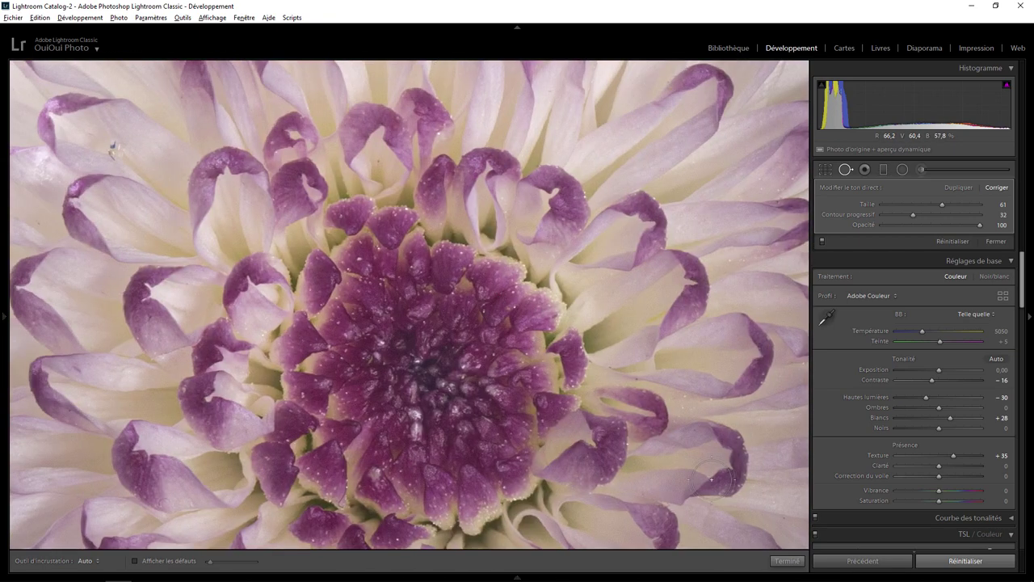
{"action": "left_click", "coordinate": [785, 560]}
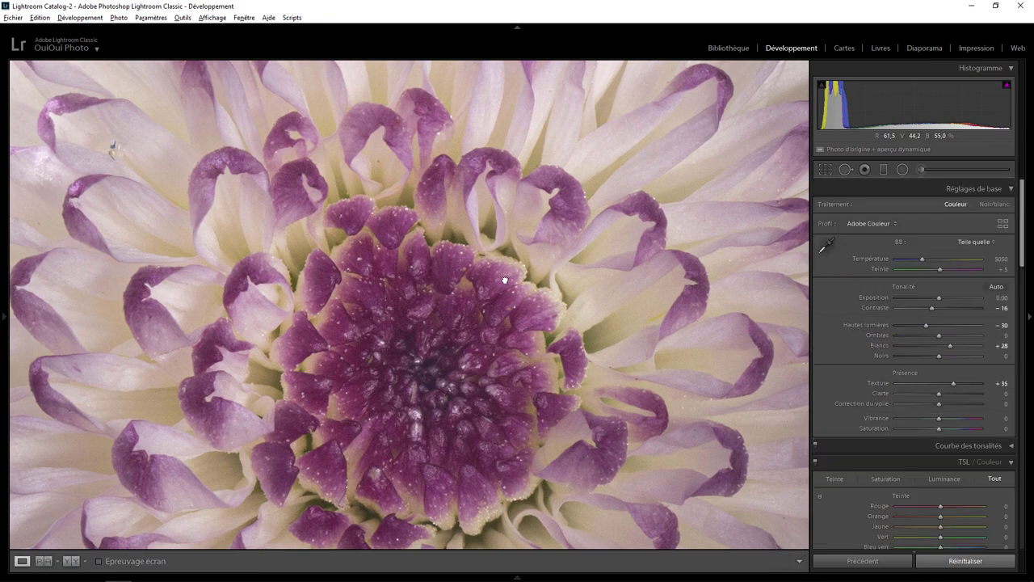
Step: Set Vibrance to +26 and Blacks to −20 for richer purple and a darker background
{"action": "left_click", "coordinate": [505, 280]}
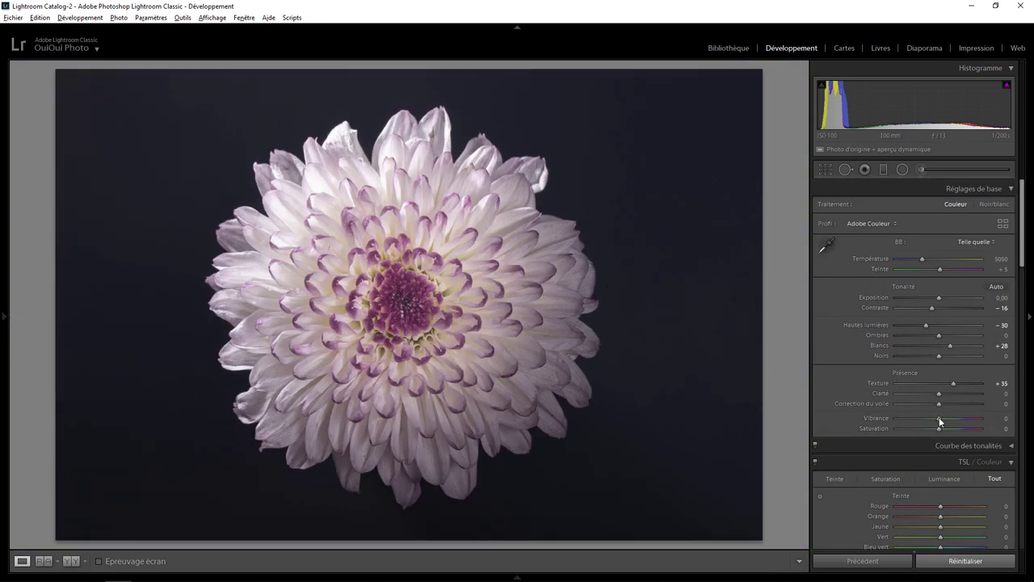
{"action": "mouse_move", "coordinate": [942, 417]}
{"action": "left_mouse_down"}
{"action": "mouse_move", "coordinate": [952, 422]}
{"action": "mouse_move", "coordinate": [886, 427]}
{"action": "mouse_move", "coordinate": [1009, 422]}
{"action": "mouse_move", "coordinate": [953, 418]}
{"action": "left_mouse_up"}
{"action": "left_click_drag", "start_coordinate": [938, 356], "coordinate": [935, 355]}
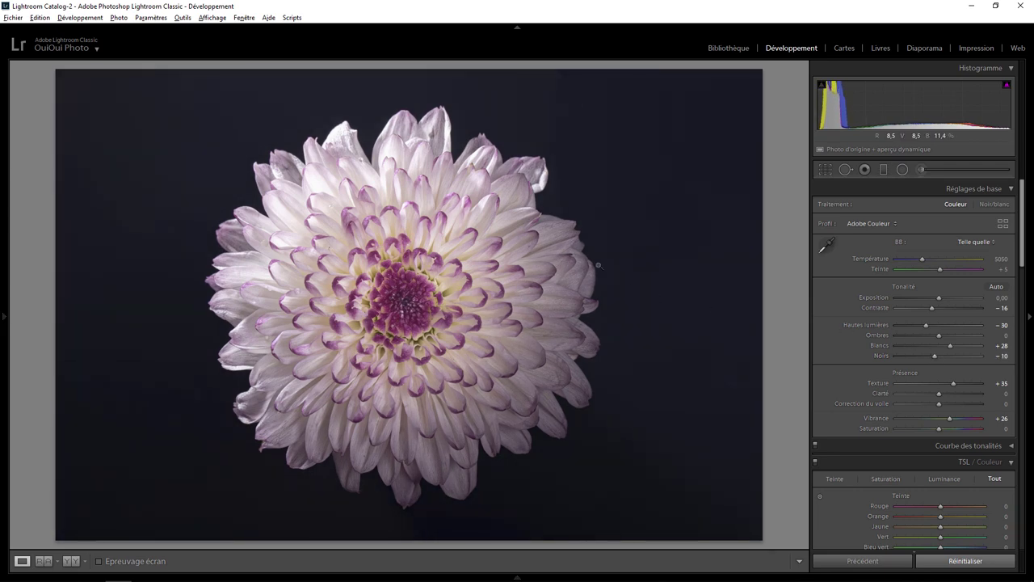
{"action": "mouse_move", "coordinate": [934, 358]}
{"action": "left_mouse_down"}
{"action": "mouse_move", "coordinate": [901, 356]}
{"action": "mouse_move", "coordinate": [928, 353]}
{"action": "left_mouse_up"}
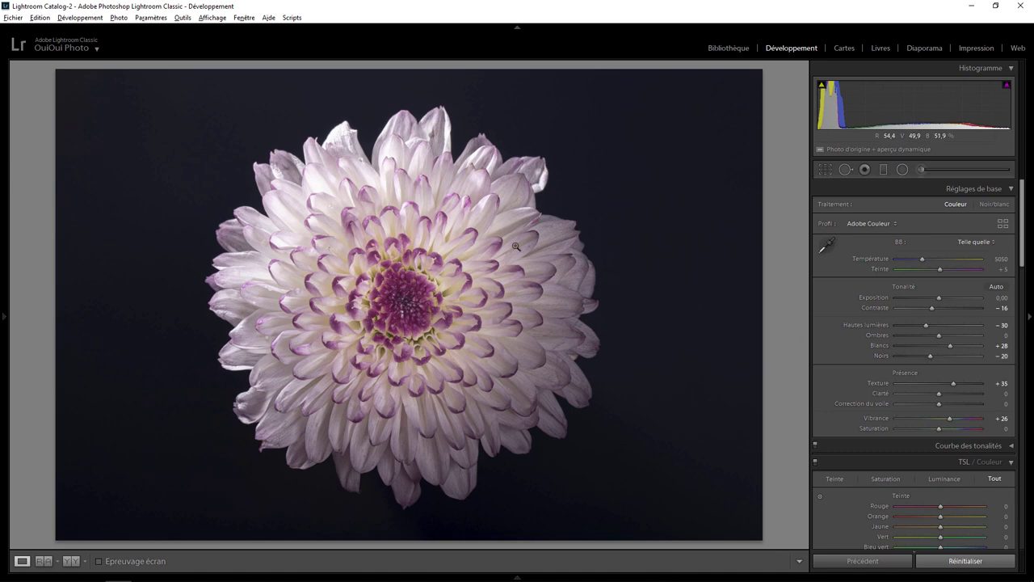
Step: Inspect the upper-right, upper and right-side petals at 1:1 for blemishes
{"action": "left_click", "coordinate": [547, 187]}
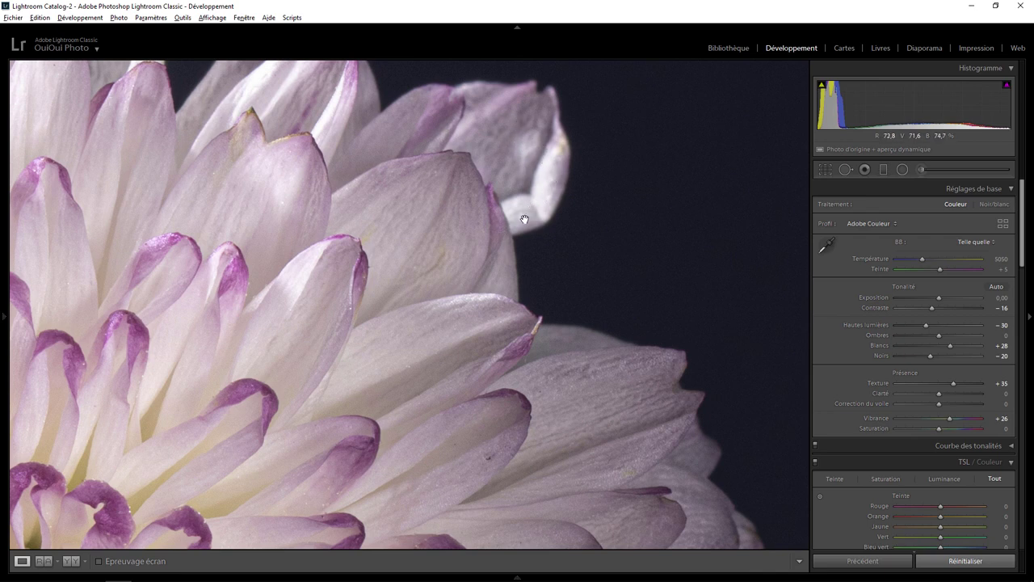
{"action": "left_click", "coordinate": [538, 180]}
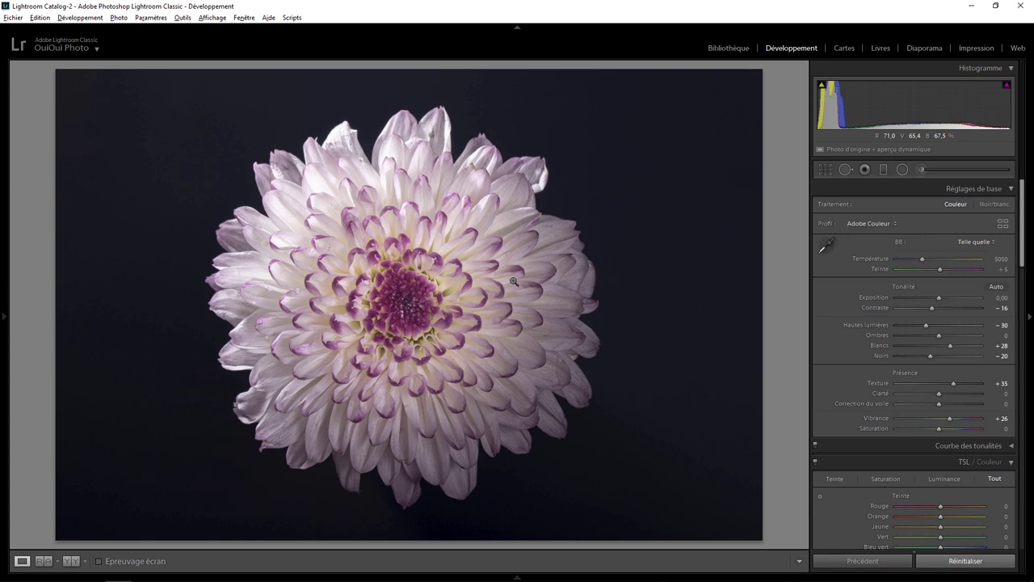
{"action": "left_click", "coordinate": [542, 183]}
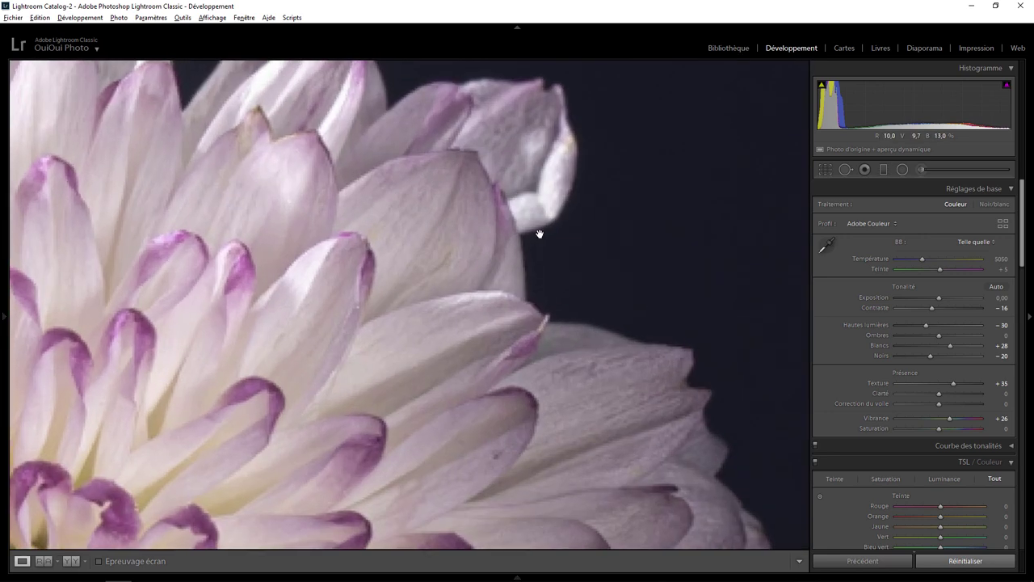
{"action": "left_click", "coordinate": [542, 202]}
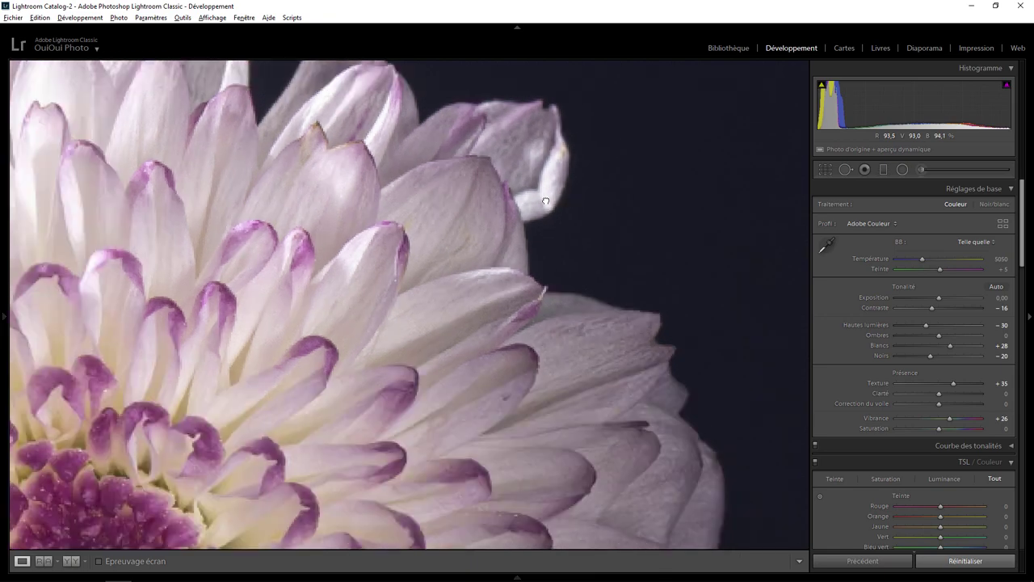
{"action": "left_click", "coordinate": [448, 130]}
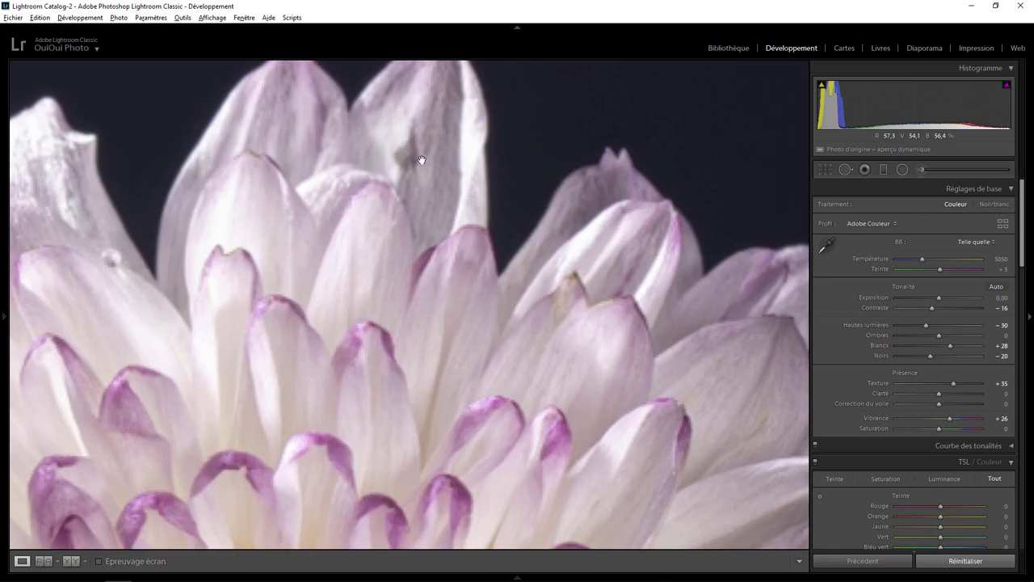
{"action": "left_click", "coordinate": [410, 161]}
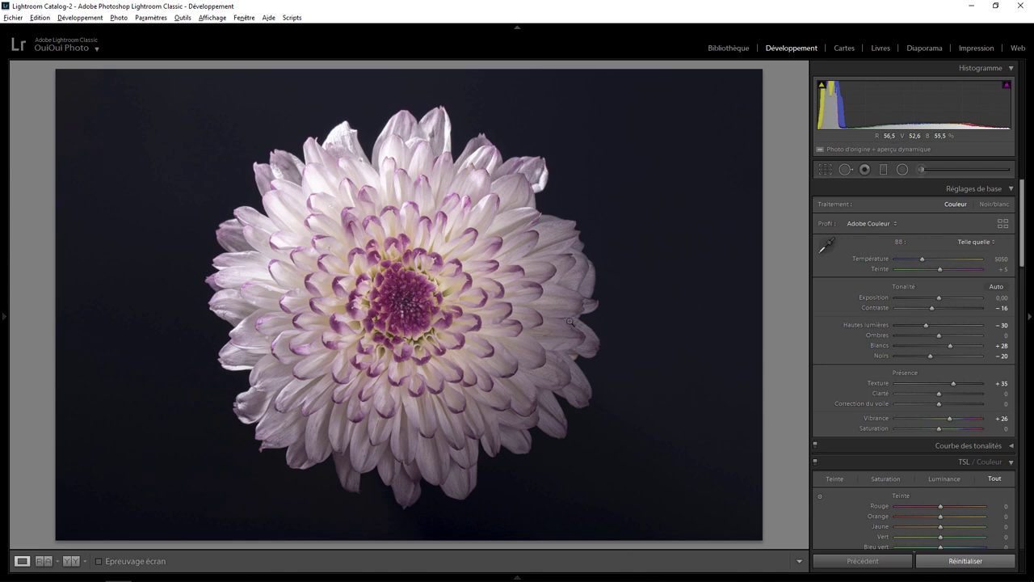
{"action": "left_click", "coordinate": [575, 343]}
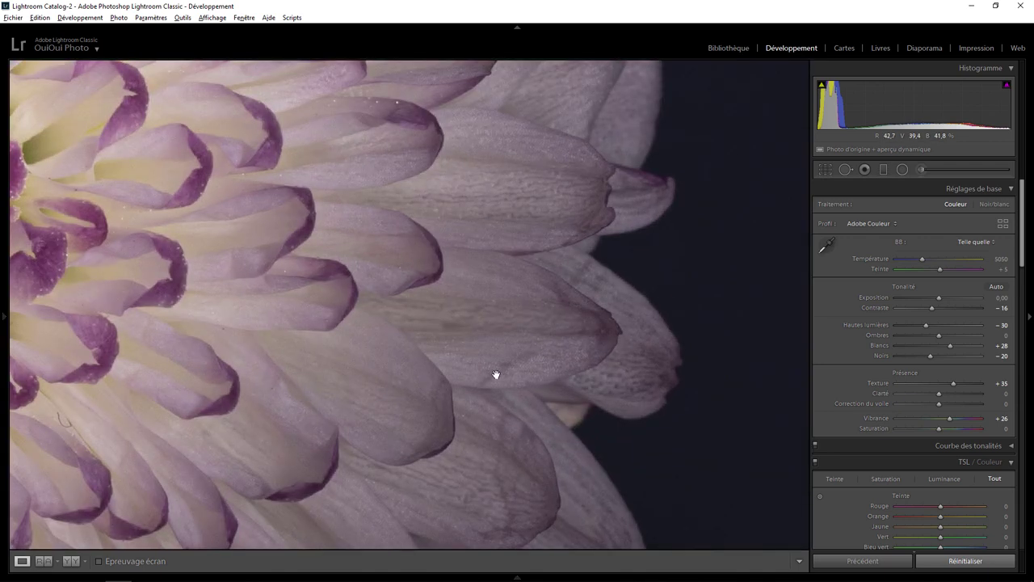
{"action": "left_click", "coordinate": [449, 310]}
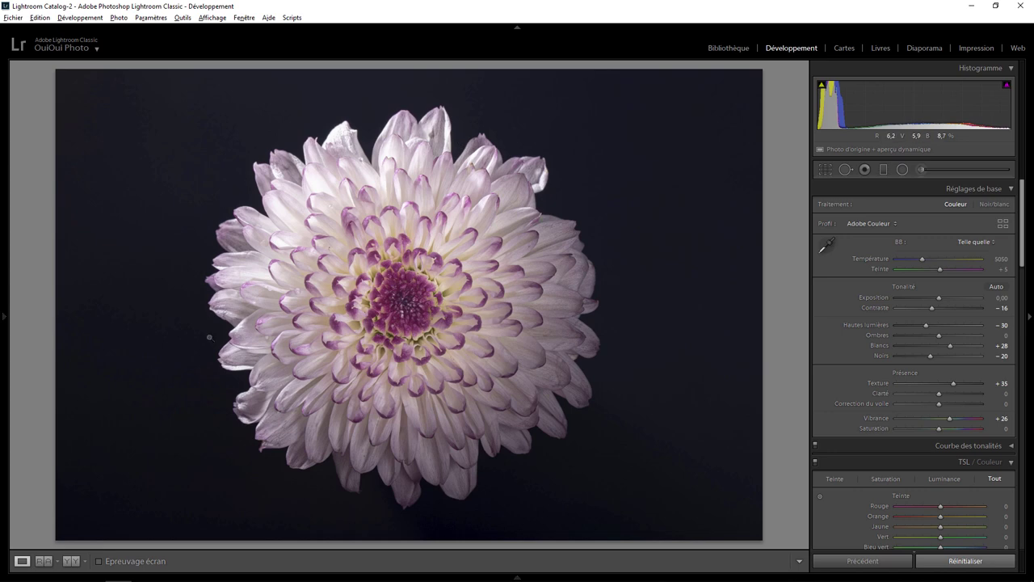
Step: Check the lower-left and upper petals at 1:1, ending on the tall upper petal
{"action": "left_click", "coordinate": [284, 433]}
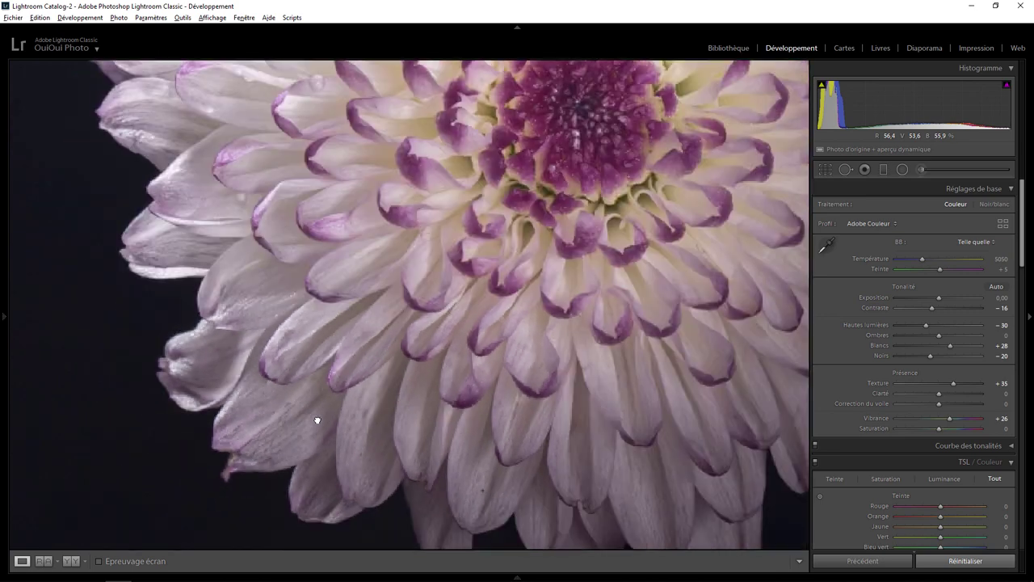
{"action": "left_click", "coordinate": [317, 420]}
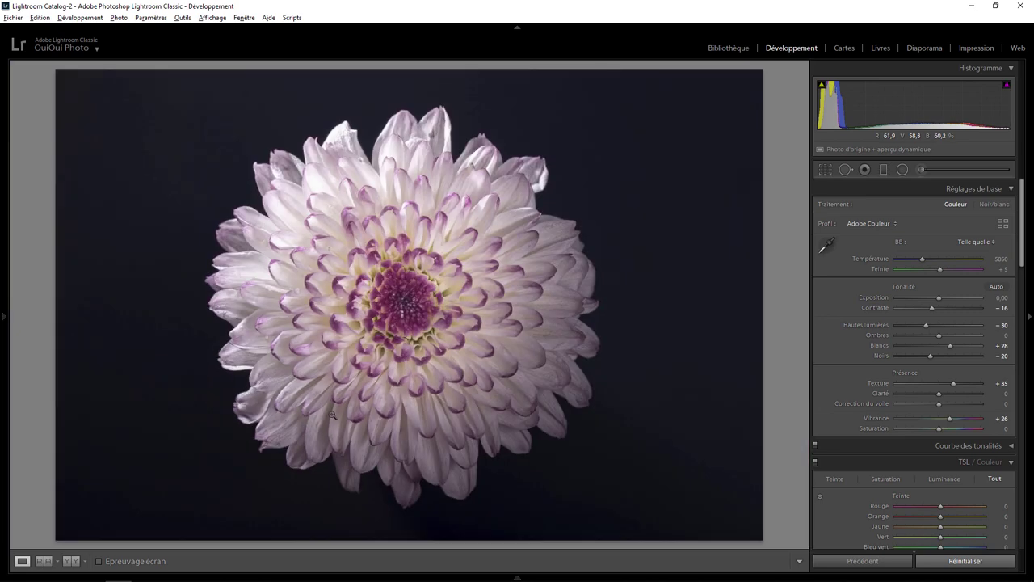
{"action": "left_click", "coordinate": [447, 129]}
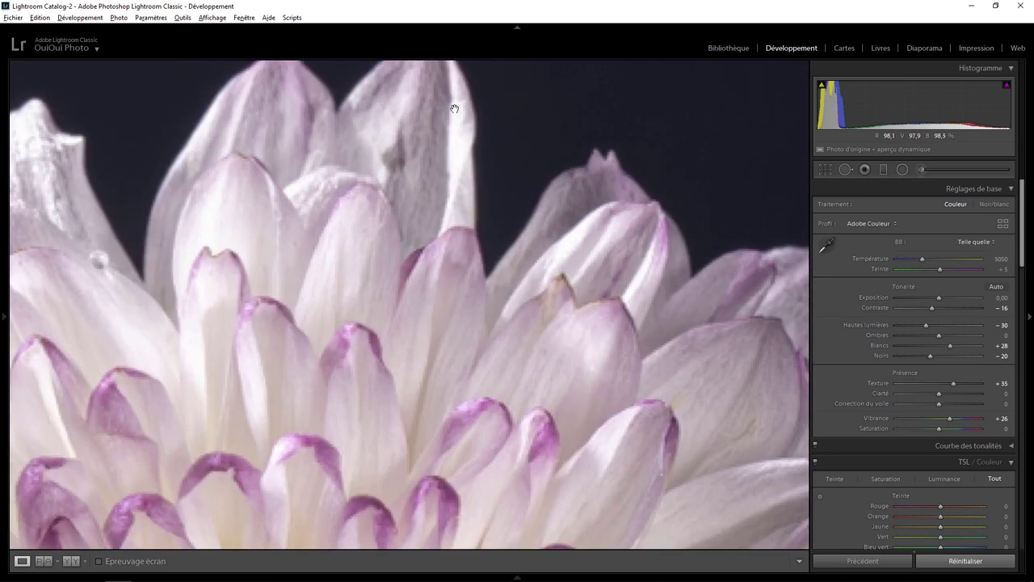
{"action": "left_click", "coordinate": [450, 166]}
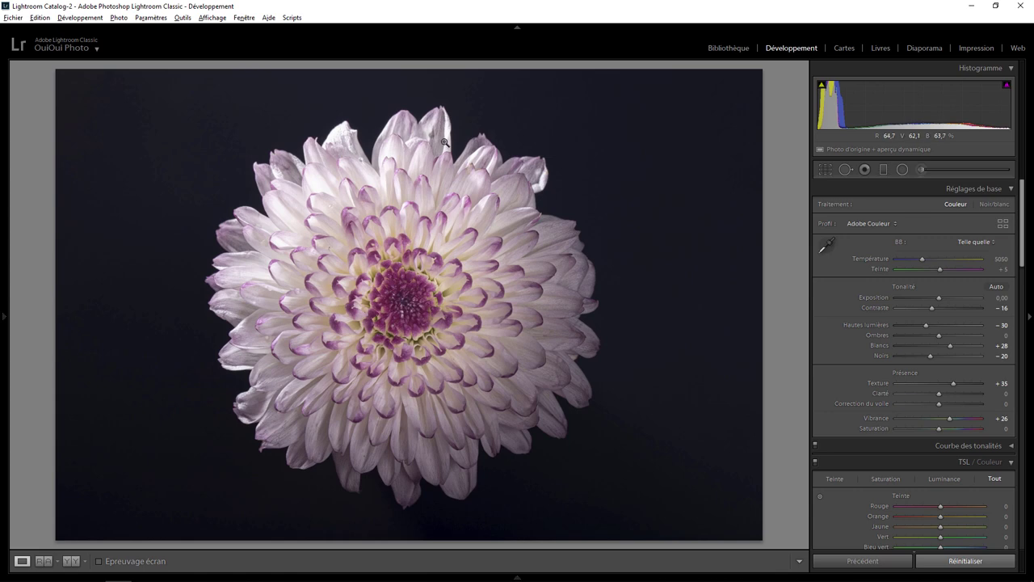
{"action": "left_click", "coordinate": [444, 139]}
{"action": "left_click_drag", "start_coordinate": [441, 138], "coordinate": [443, 263]}
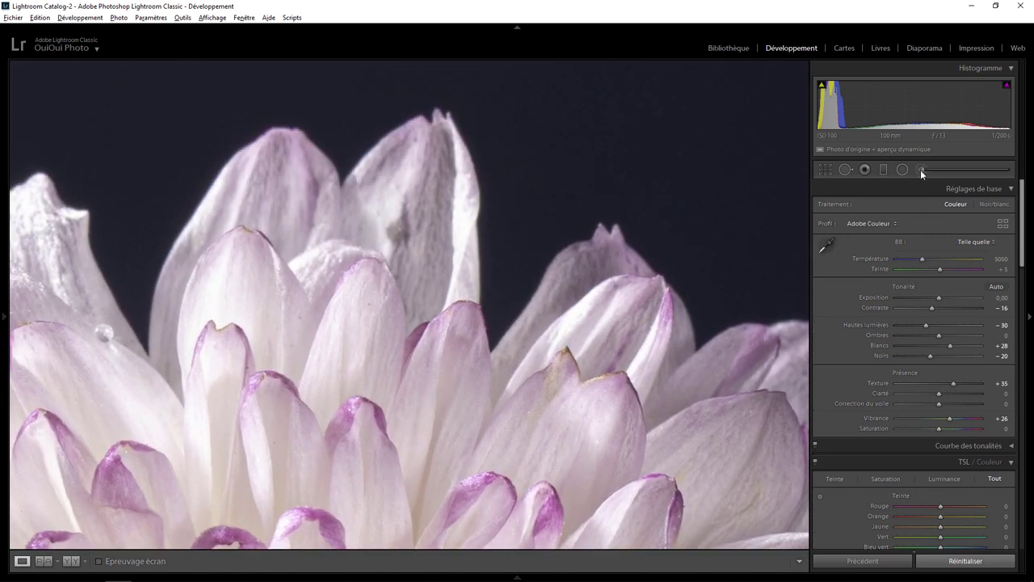
Step: Paint a smaller Adjustment Brush with Highlights −60 over the right-hand and tall centre petals
{"action": "left_click", "coordinate": [921, 169]}
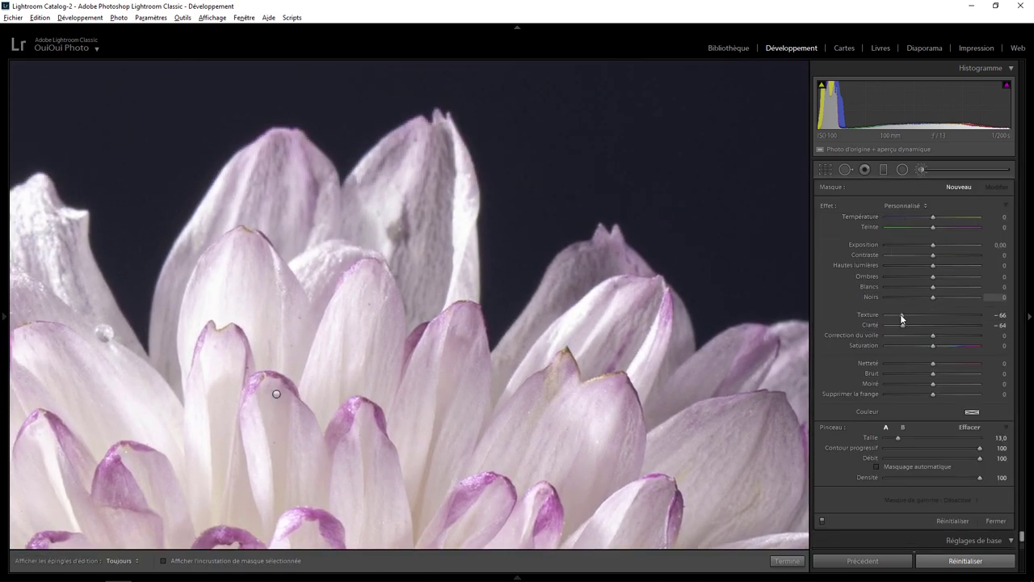
{"action": "left_click_drag", "start_coordinate": [933, 268], "coordinate": [906, 267]}
{"action": "scroll", "coordinate": [448, 173], "scroll_direction": "down", "scroll_amount": 2}
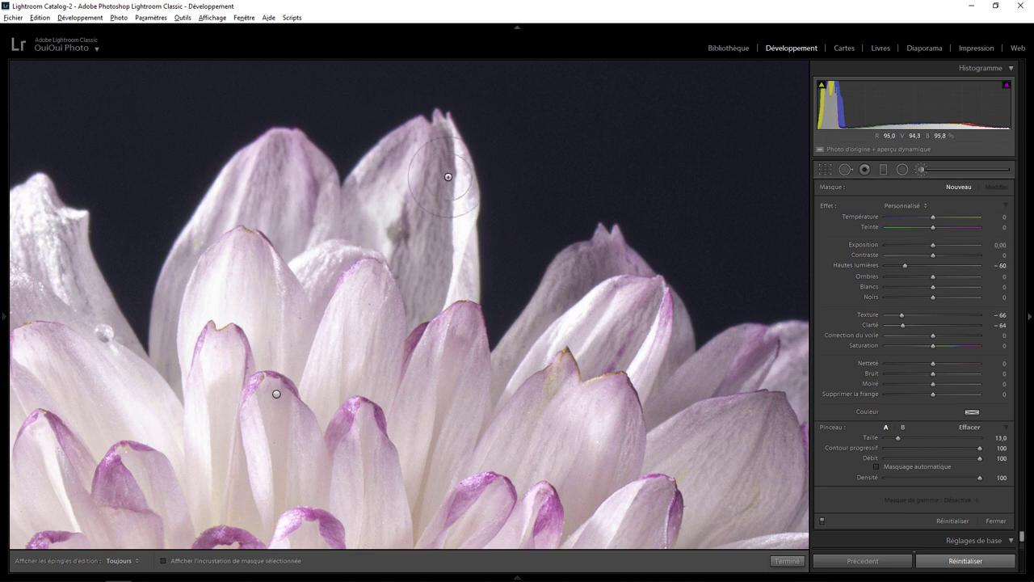
{"action": "key", "text": "h"}
{"action": "mouse_move", "coordinate": [474, 174]}
{"action": "left_mouse_down"}
{"action": "mouse_move", "coordinate": [452, 259]}
{"action": "mouse_move", "coordinate": [427, 299]}
{"action": "mouse_move", "coordinate": [473, 266]}
{"action": "left_mouse_up"}
{"action": "mouse_move", "coordinate": [425, 154]}
{"action": "left_mouse_down"}
{"action": "mouse_move", "coordinate": [388, 210]}
{"action": "mouse_move", "coordinate": [355, 178]}
{"action": "mouse_move", "coordinate": [380, 239]}
{"action": "left_mouse_up"}
{"action": "mouse_move", "coordinate": [421, 194]}
{"action": "left_mouse_down"}
{"action": "mouse_move", "coordinate": [379, 154]}
{"action": "mouse_move", "coordinate": [426, 219]}
{"action": "mouse_move", "coordinate": [412, 243]}
{"action": "mouse_move", "coordinate": [388, 255]}
{"action": "left_mouse_up"}
Step: Ease the brush mask's highlights to −38 and finish the brush adjustment
{"action": "key", "text": "h"}
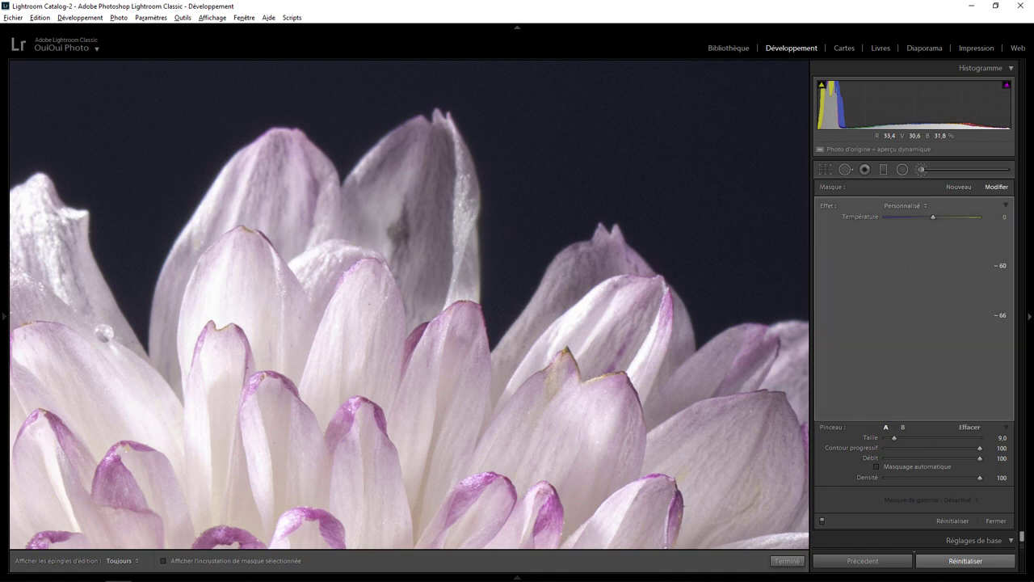
{"action": "left_click_drag", "start_coordinate": [905, 265], "coordinate": [915, 265]}
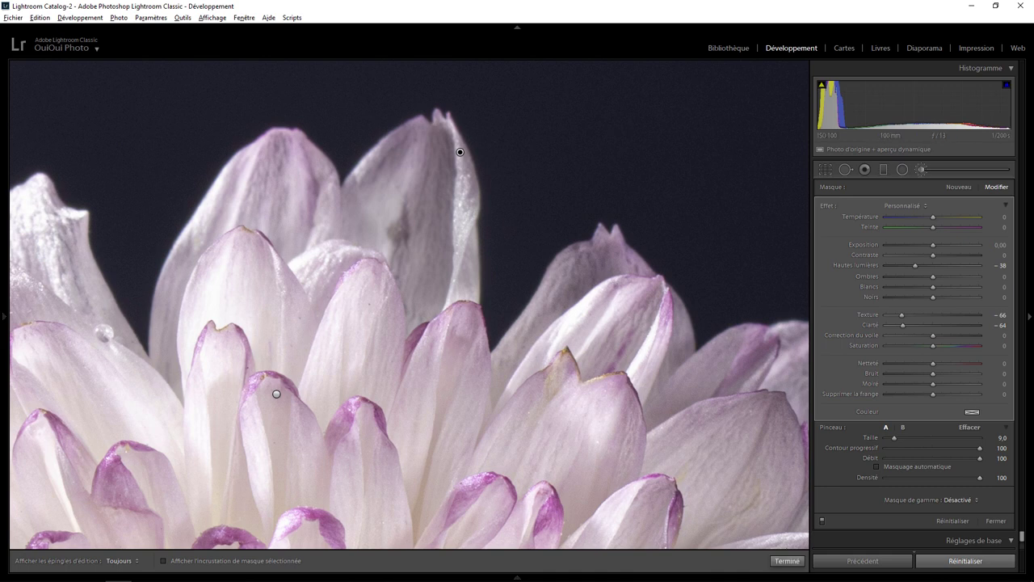
{"action": "left_click", "coordinate": [786, 561]}
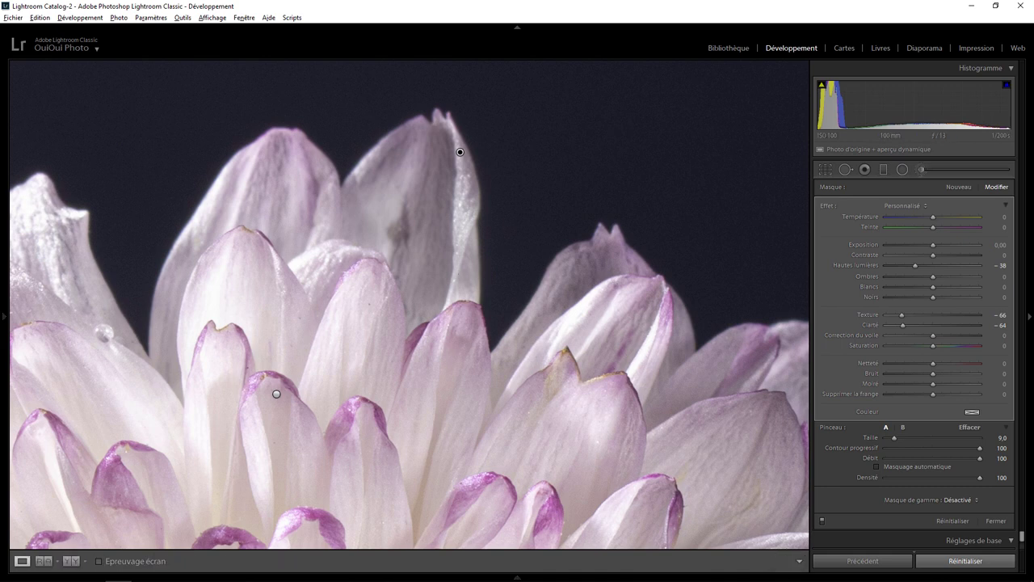
{"action": "key", "text": "z"}
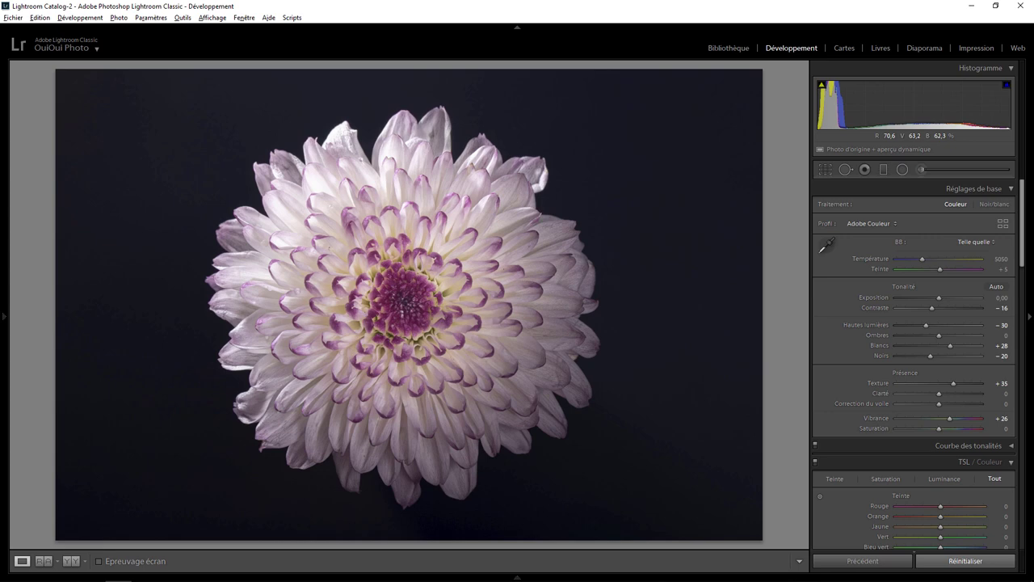
Step: Zoom in on the upper petals, then show the unedited before view for comparison
{"action": "key", "text": "z"}
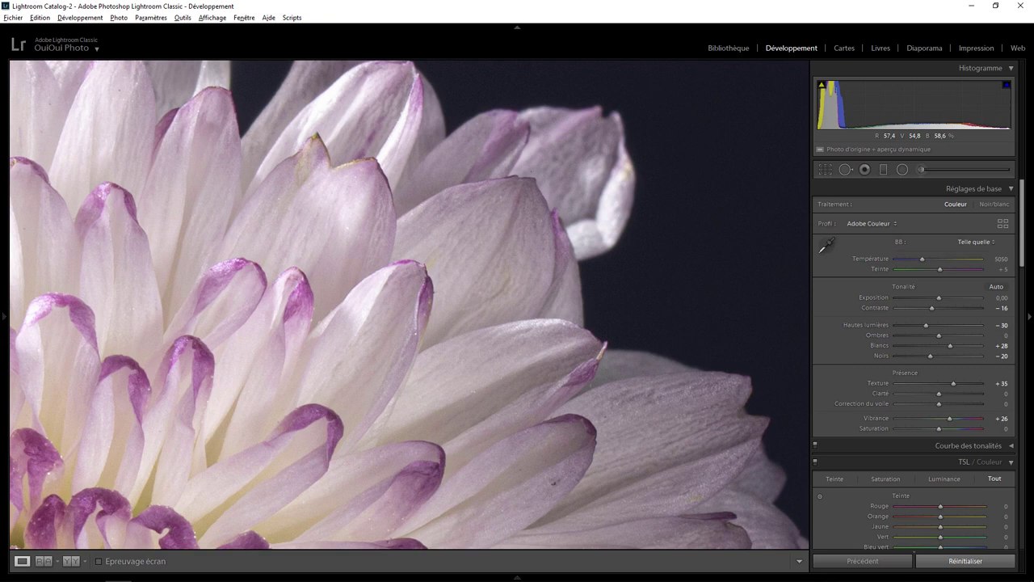
{"action": "key", "text": "z"}
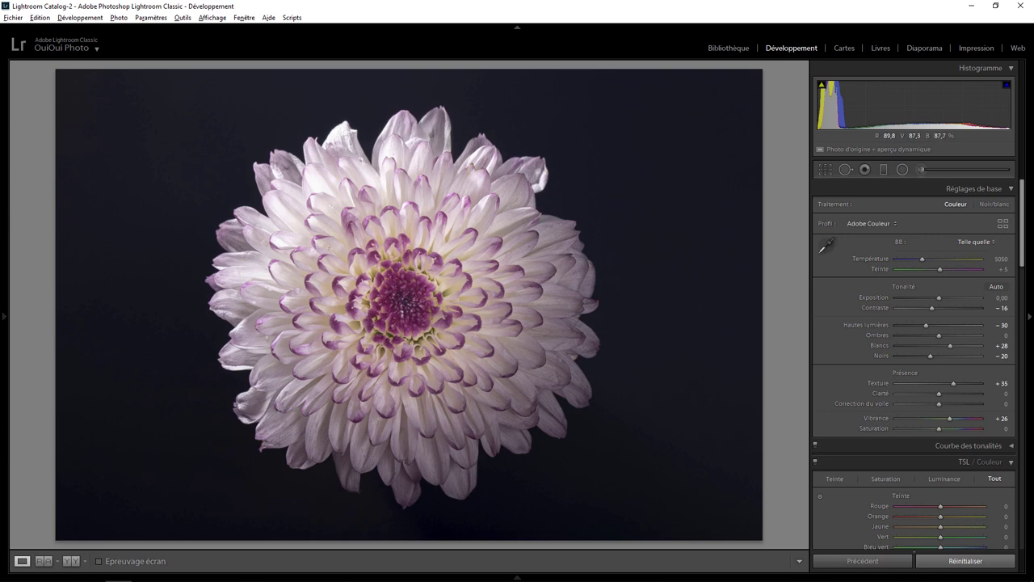
{"action": "left_click", "coordinate": [396, 186]}
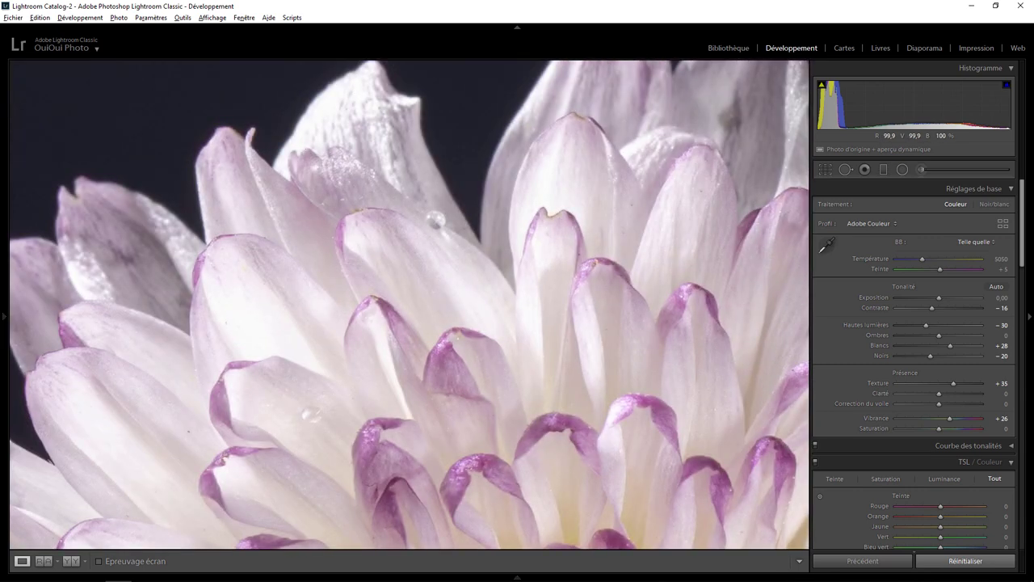
{"action": "key", "text": "z"}
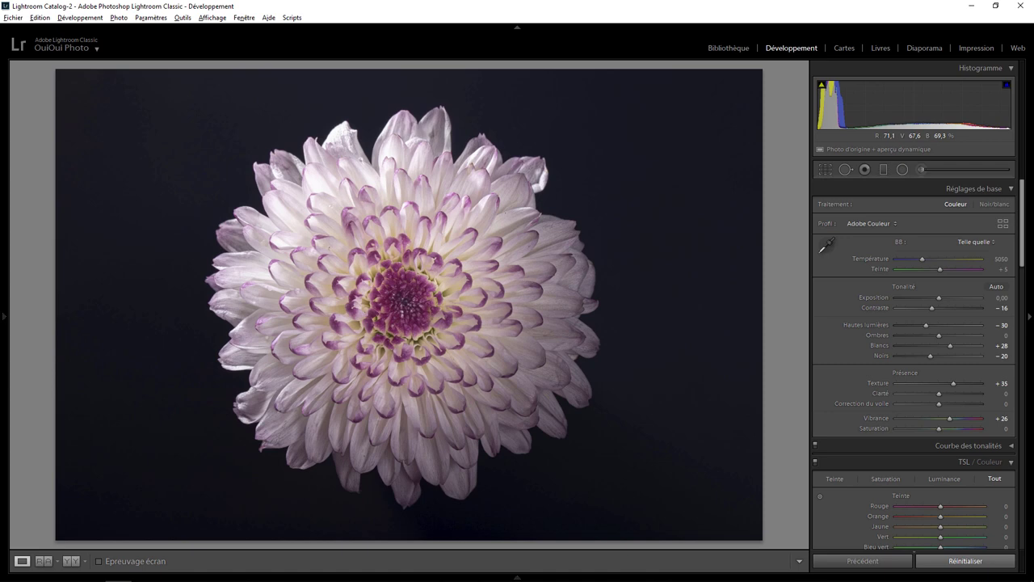
{"action": "key", "text": "backslash"}
{"action": "key", "text": "backslash"}
{"action": "key", "text": "backslash"}
{"action": "key", "text": "backslash"}
{"action": "key", "text": "backslash"}
{"action": "key", "text": "backslash"}
{"action": "key", "text": "backslash"}
{"action": "key", "text": "backslash"}
{"action": "key", "text": "backslash"}
{"action": "key", "text": "backslash"}
{"action": "key", "text": "backslash"}
{"action": "key", "text": "backslash"}
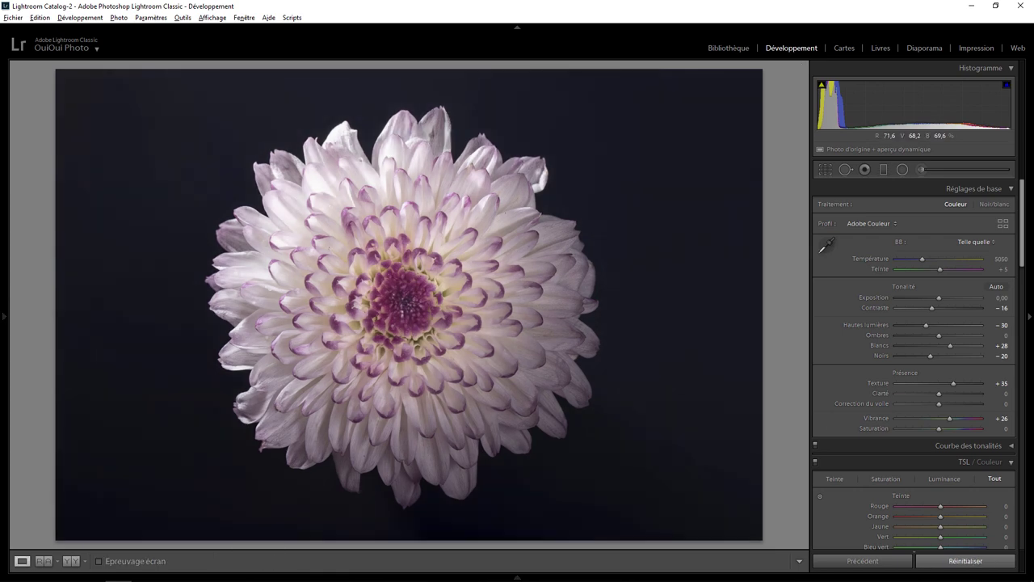